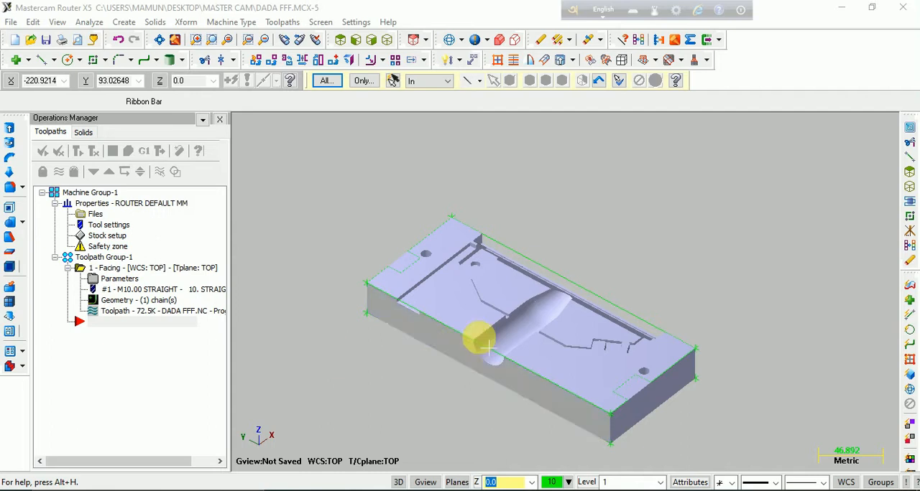
{"action": "left_click", "coordinate": [440, 236]}
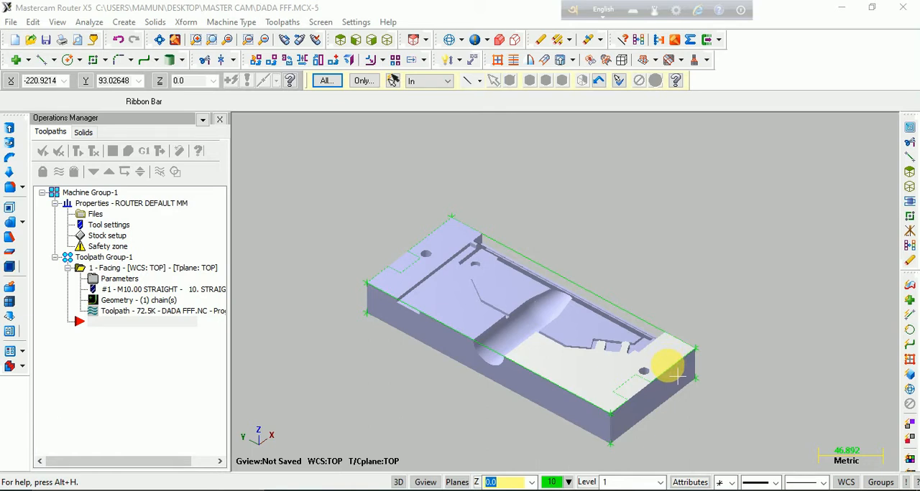
{"action": "mouse_move", "coordinate": [589, 376]}
{"action": "middle_mouse_down"}
{"action": "mouse_move", "coordinate": [599, 323]}
{"action": "mouse_move", "coordinate": [595, 373]}
{"action": "middle_mouse_up"}
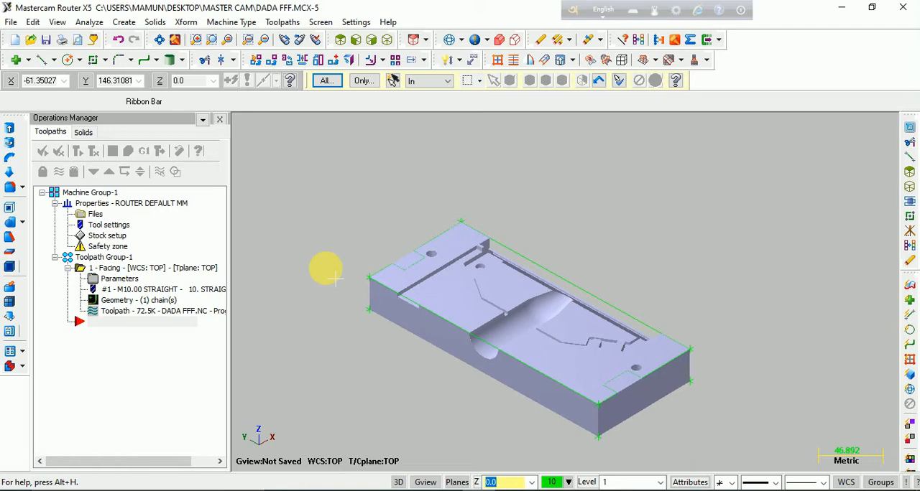
- Post-process the Facing operation to an NC file with the .NC extension, opening it for editing
{"action": "left_click", "coordinate": [149, 267]}
{"action": "middle_click_drag", "start_coordinate": [722, 370], "coordinate": [588, 329]}
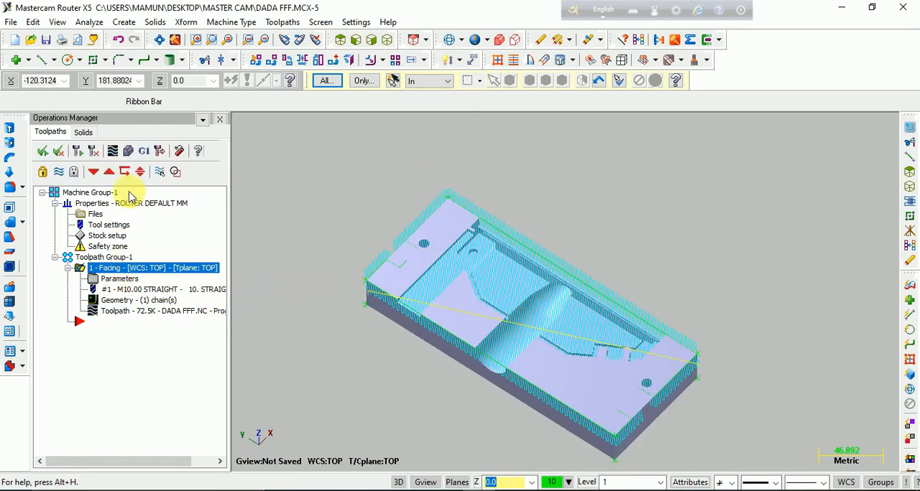
{"action": "left_click", "coordinate": [145, 151]}
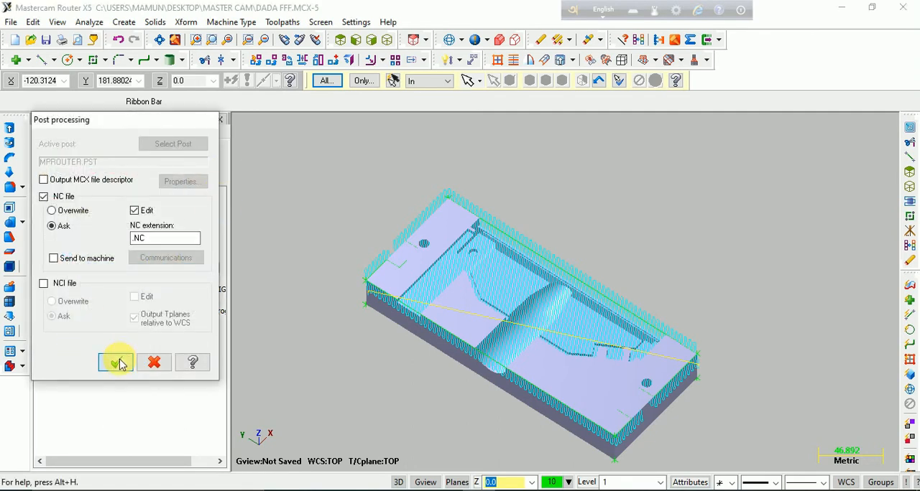
{"action": "left_click", "coordinate": [115, 363]}
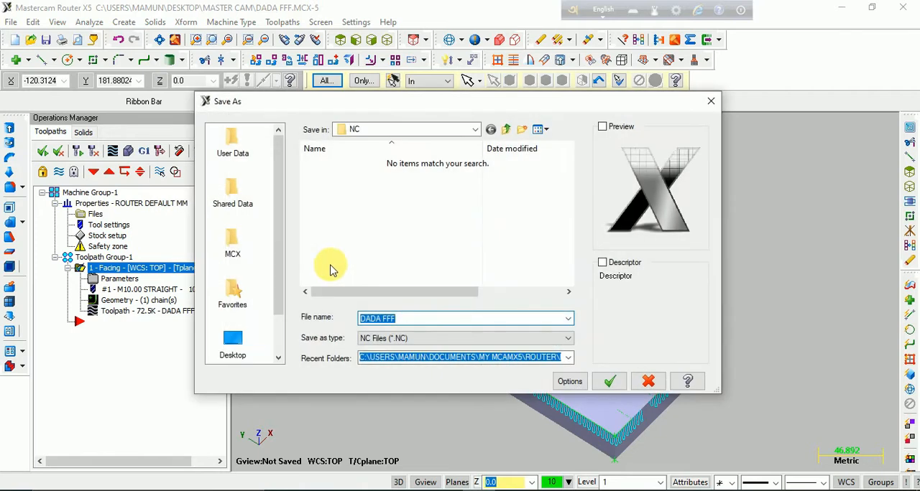
- Save the posted NC file to the Desktop under the name "10 mm face"
{"action": "left_click", "coordinate": [468, 130]}
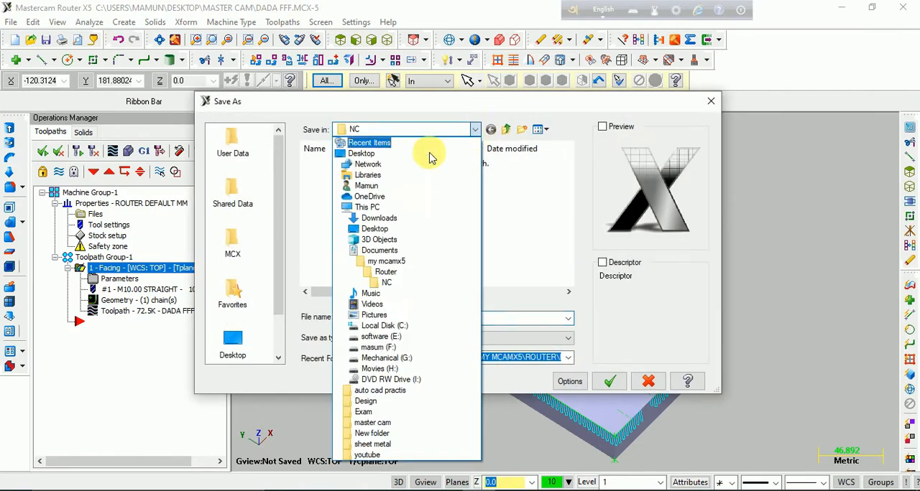
{"action": "left_click", "coordinate": [361, 153]}
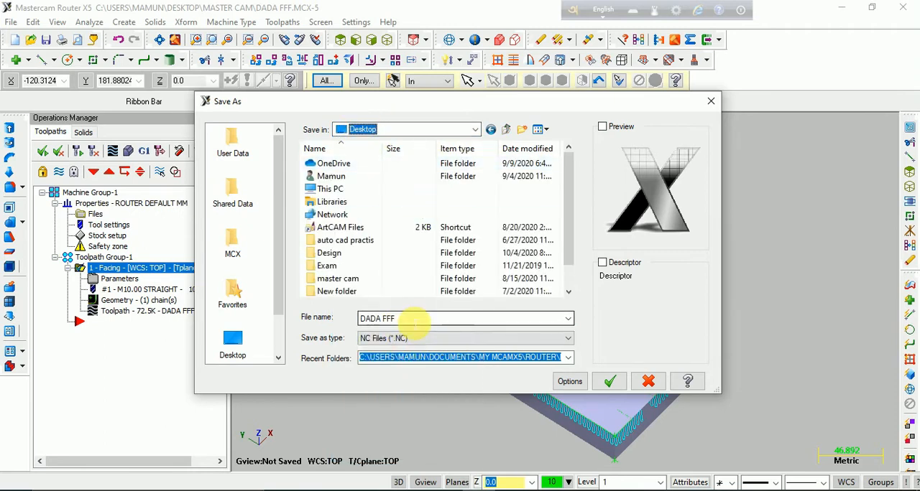
{"action": "left_click_drag", "start_coordinate": [415, 319], "coordinate": [364, 318]}
{"action": "type", "text": "10 mm face"}
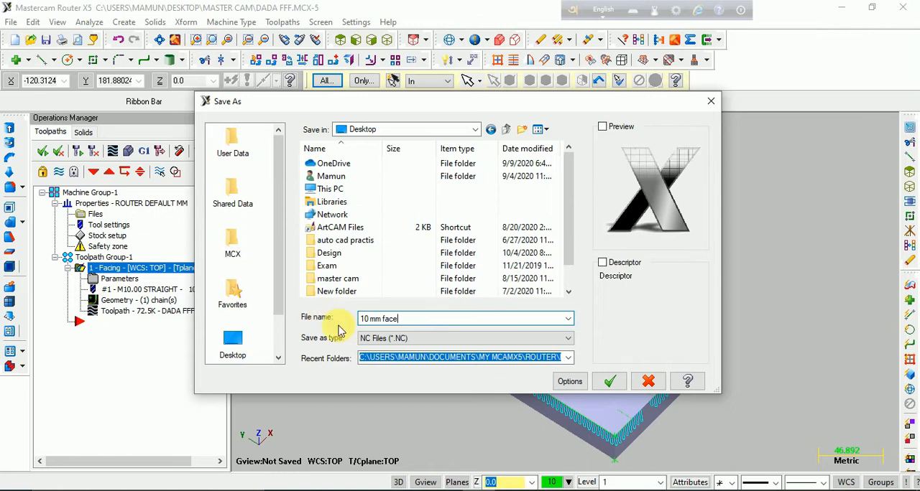
{"action": "left_click", "coordinate": [609, 383]}
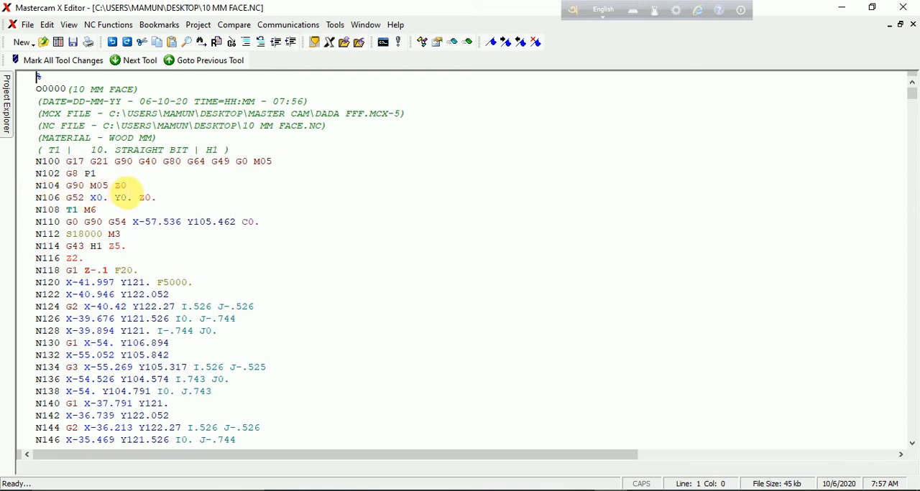
- In the posted NC program, change the Z values in blocks N104 and N106 to Z10
{"action": "left_click", "coordinate": [124, 185]}
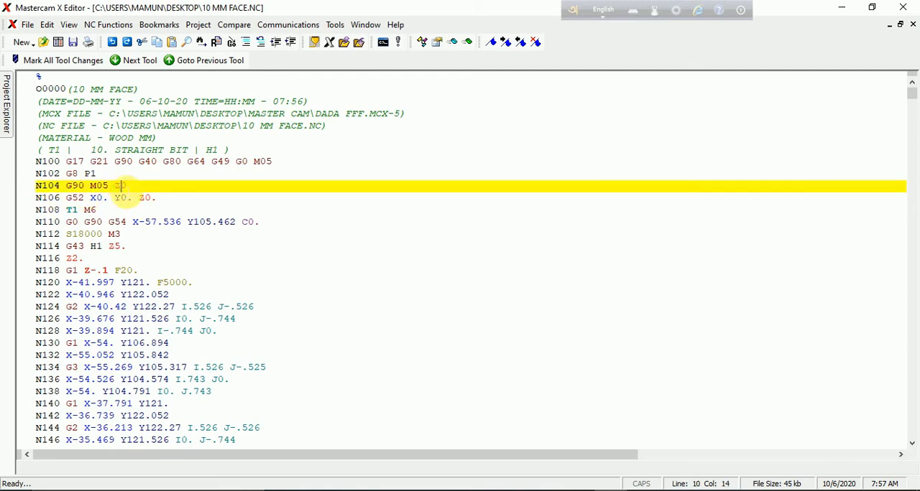
{"action": "type", "text": "1"}
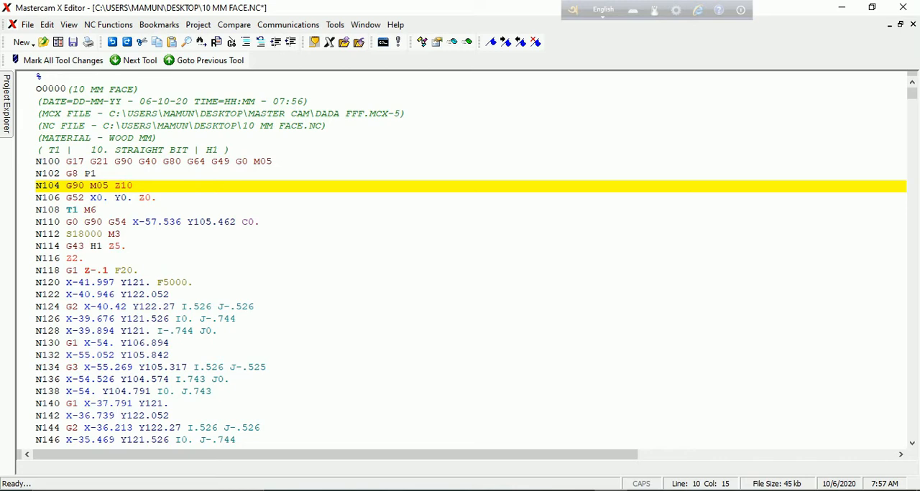
{"action": "left_click", "coordinate": [145, 198]}
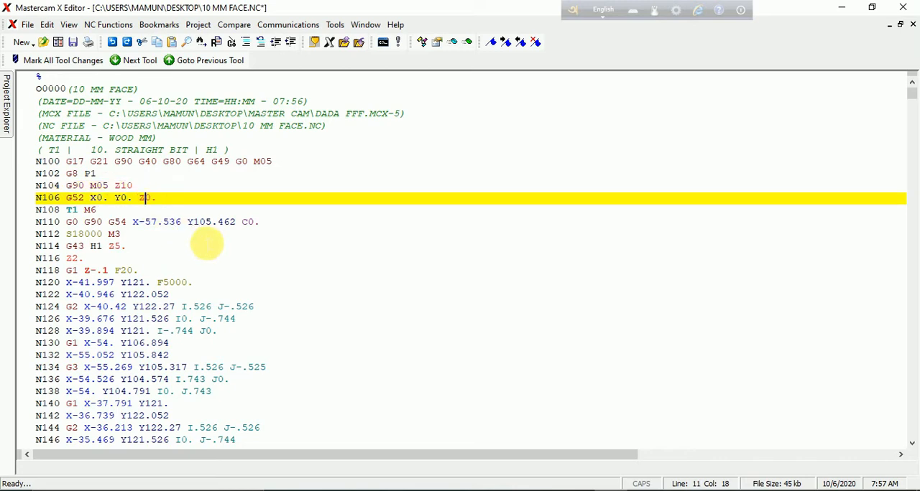
{"action": "type", "text": "1"}
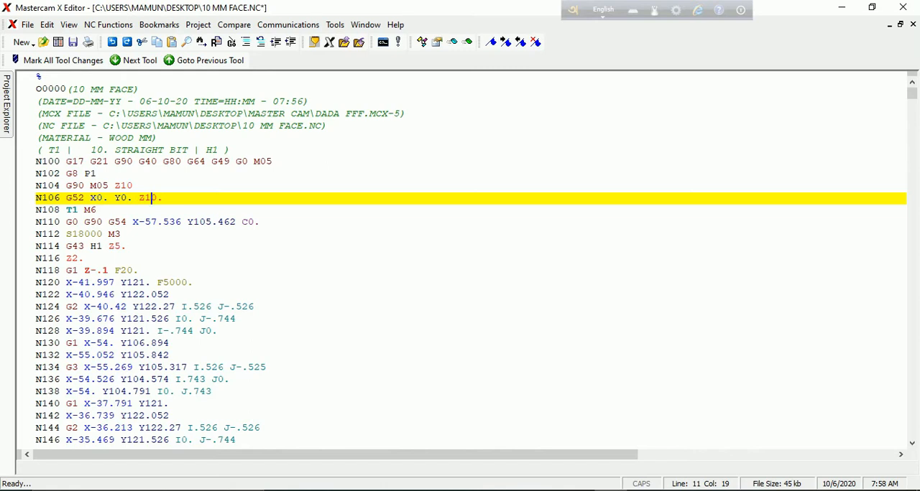
- Change the Z values in blocks N2930 and N2932 at the program's end to Z10, and save and close the file
{"action": "key", "text": "ctrl+End"}
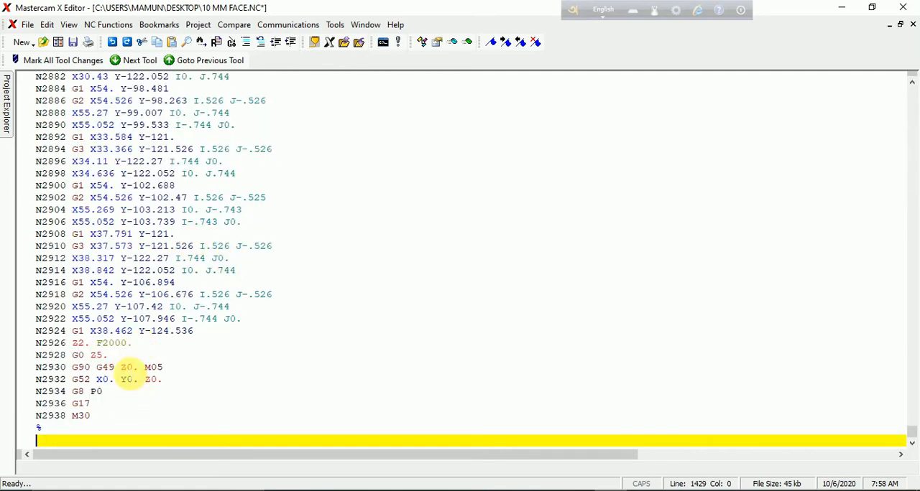
{"action": "left_click", "coordinate": [126, 368]}
{"action": "type", "text": "1"}
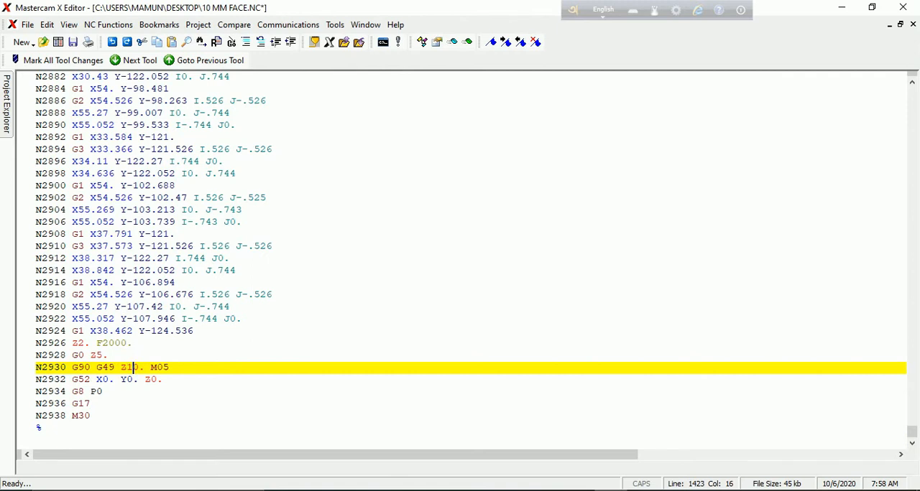
{"action": "left_click", "coordinate": [151, 379]}
{"action": "type", "text": "1"}
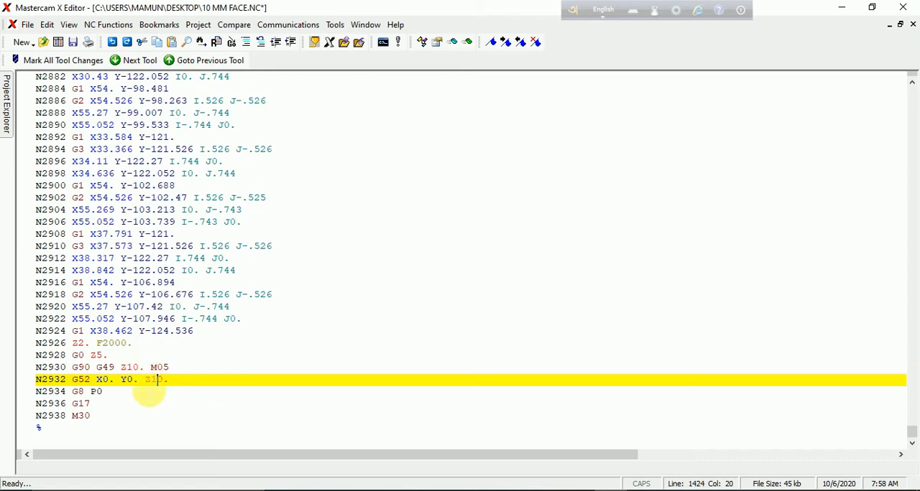
{"action": "left_click", "coordinate": [74, 43]}
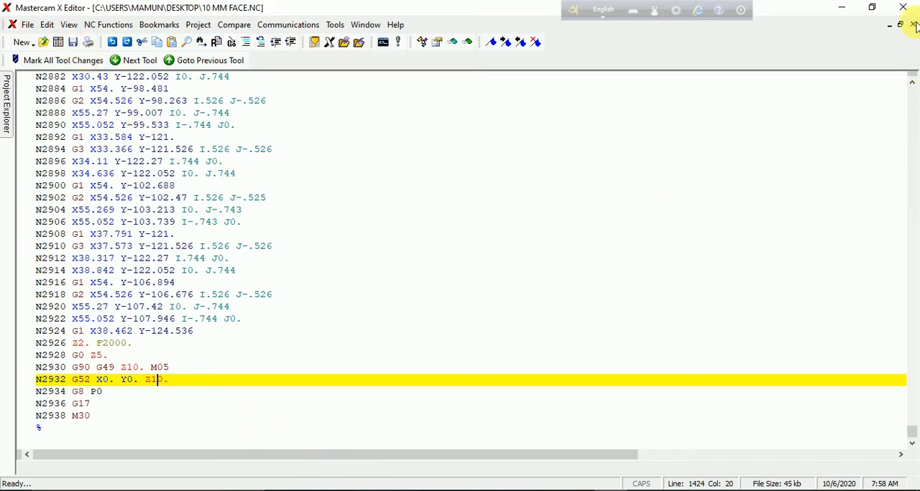
{"action": "left_click", "coordinate": [903, 5]}
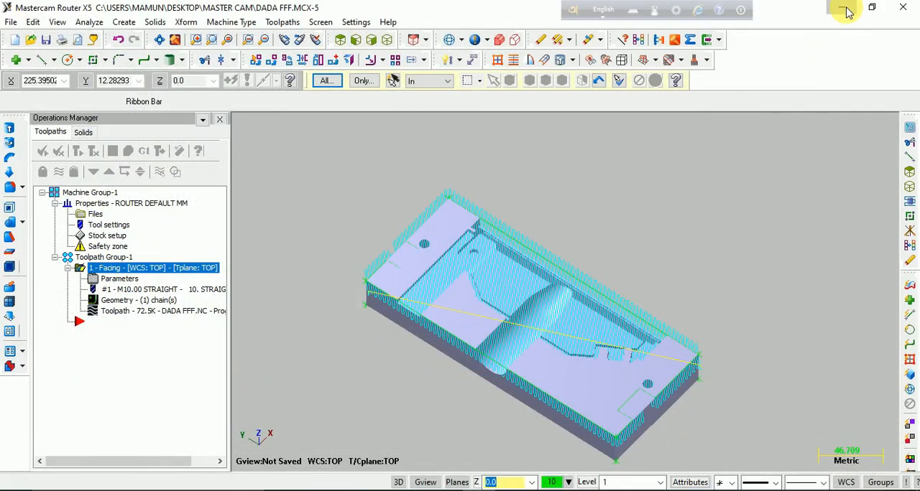
- Show the desktop and move the 10 MM FACE.NC file to the free area in the middle
{"action": "left_click", "coordinate": [845, 9]}
{"action": "left_click_drag", "start_coordinate": [306, 391], "coordinate": [489, 223]}
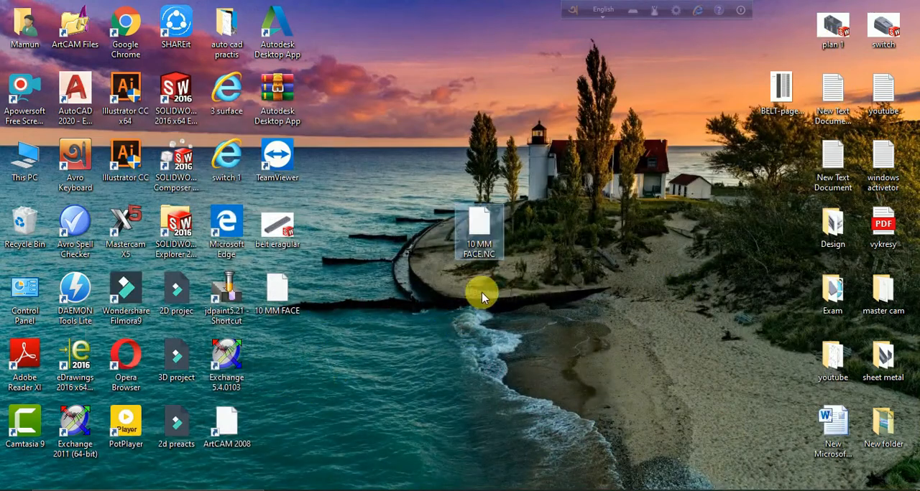
{"action": "left_click", "coordinate": [277, 309]}
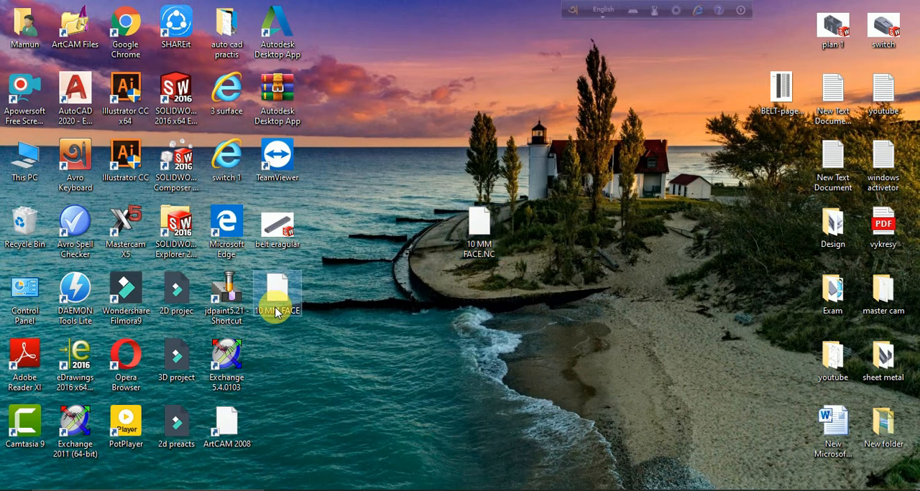
{"action": "left_click", "coordinate": [475, 245]}
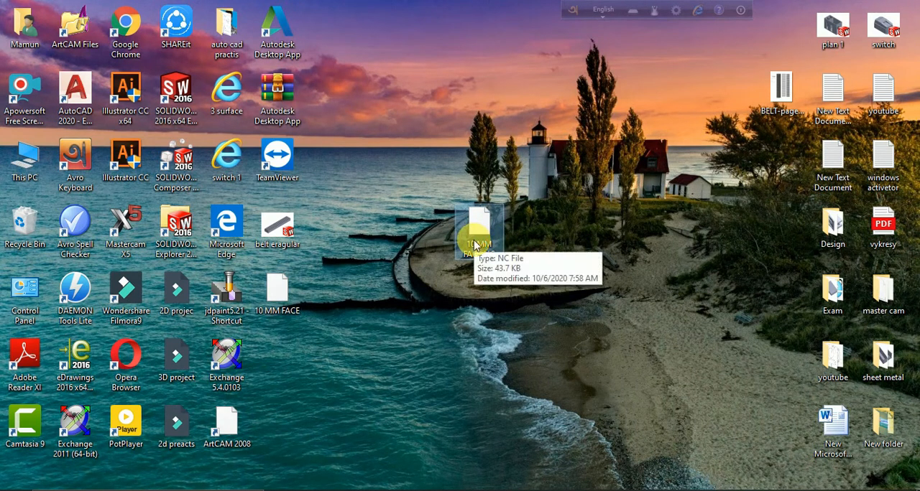
- Try to open 10 MM FACE.NC from the desktop, dismiss the app chooser and return to Mastercam
{"action": "double_click", "coordinate": [475, 245]}
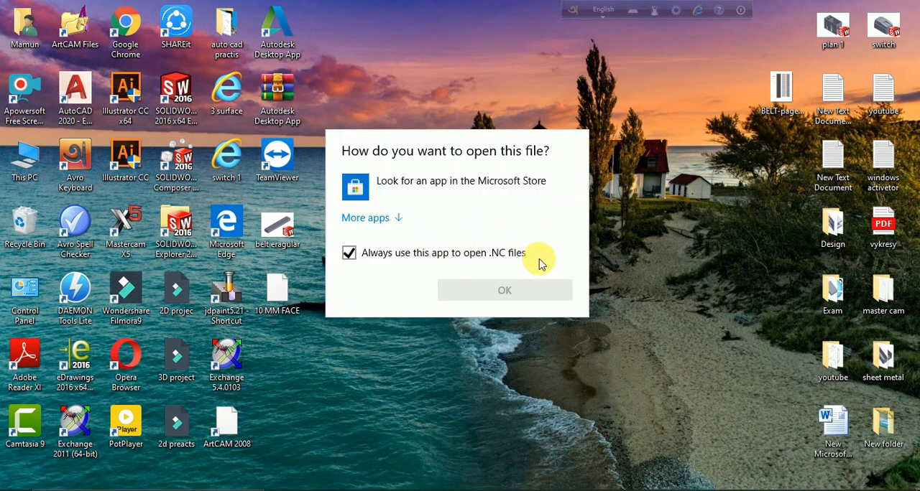
{"action": "left_click", "coordinate": [591, 265]}
{"action": "left_click", "coordinate": [487, 490]}
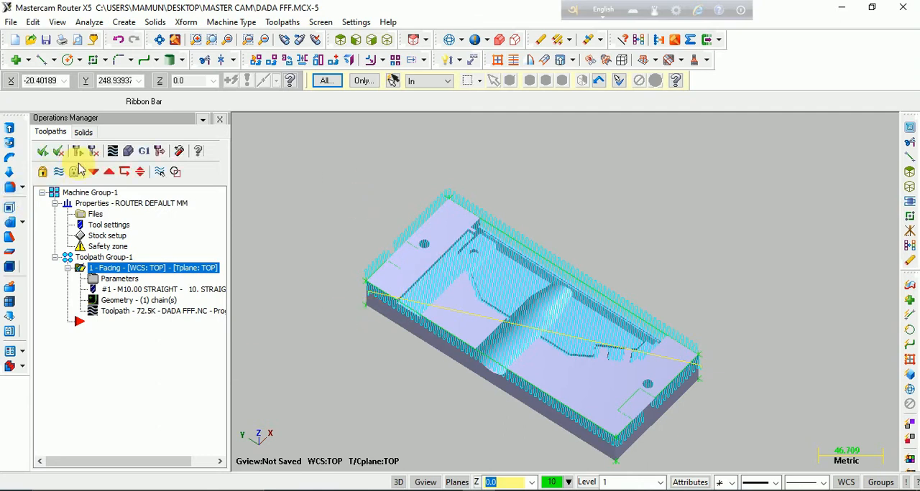
- Hide the Facing toolpath display and start a Surface Rough Pocket toolpath with advanced 3D toolpath refinement activated
{"action": "left_click", "coordinate": [58, 171]}
{"action": "left_click", "coordinate": [81, 322]}
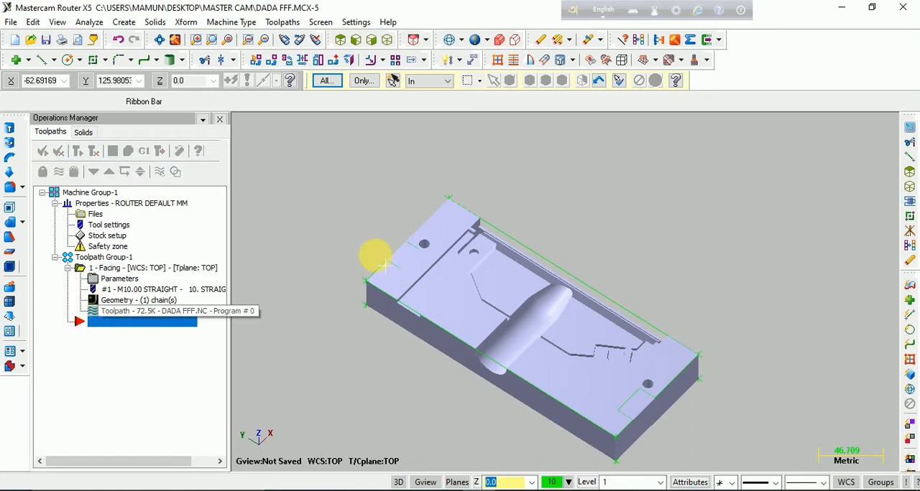
{"action": "left_click", "coordinate": [286, 23]}
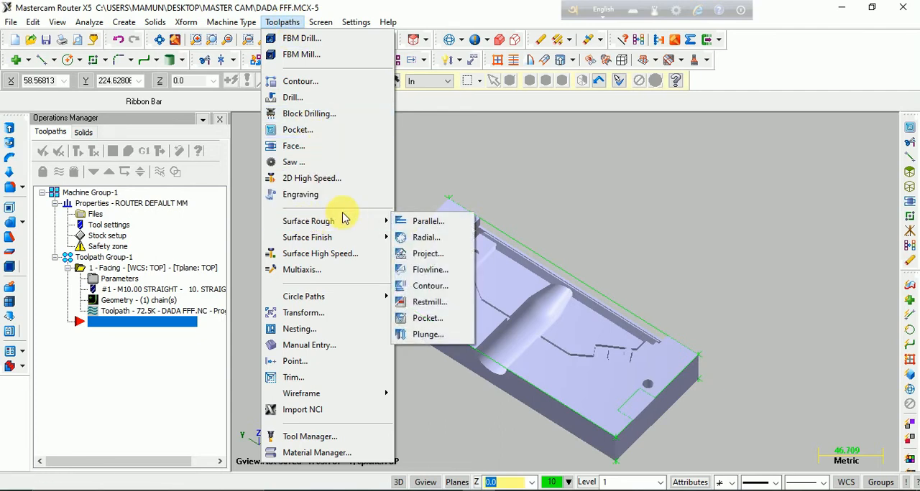
{"action": "mouse_move", "coordinate": [297, 220]}
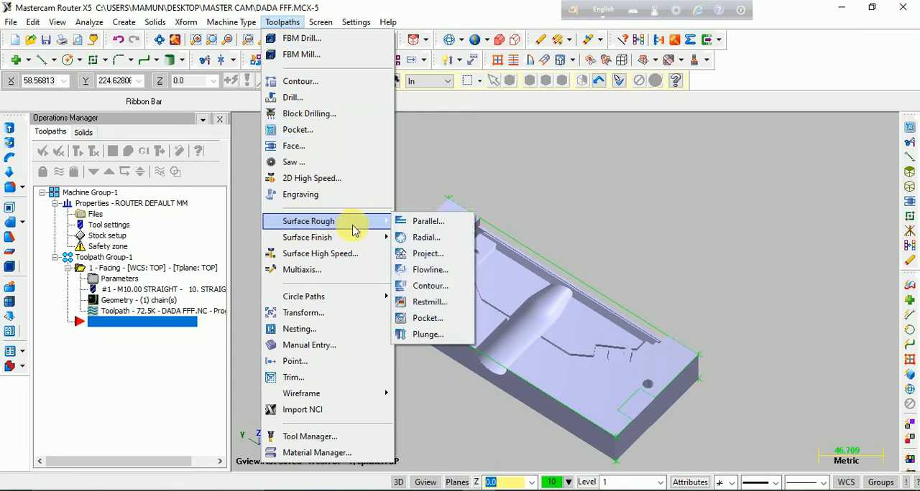
{"action": "left_click", "coordinate": [429, 319]}
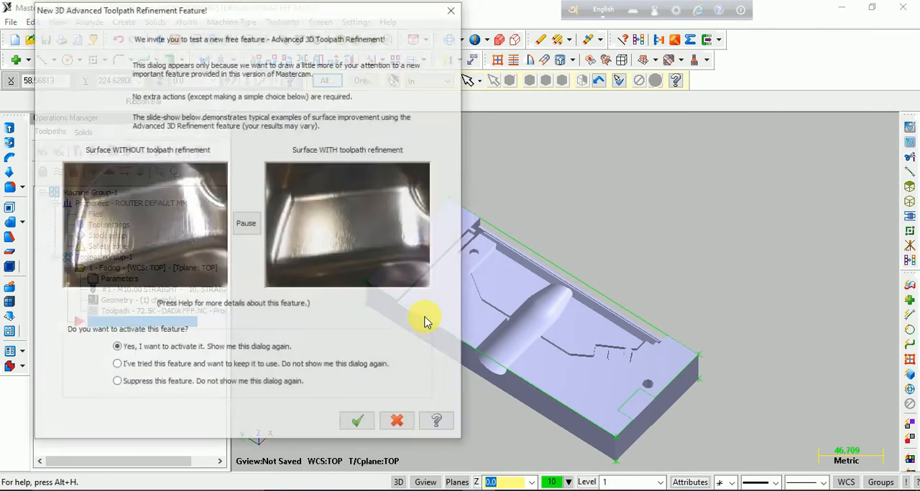
{"action": "left_click", "coordinate": [355, 418]}
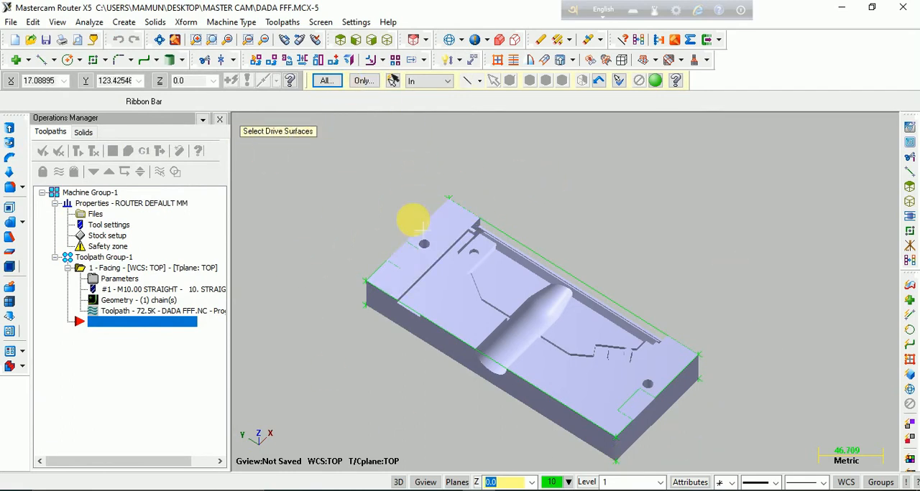
- Use all entities of the model as the drive surfaces for the rough pocket toolpath
{"action": "left_click", "coordinate": [327, 80]}
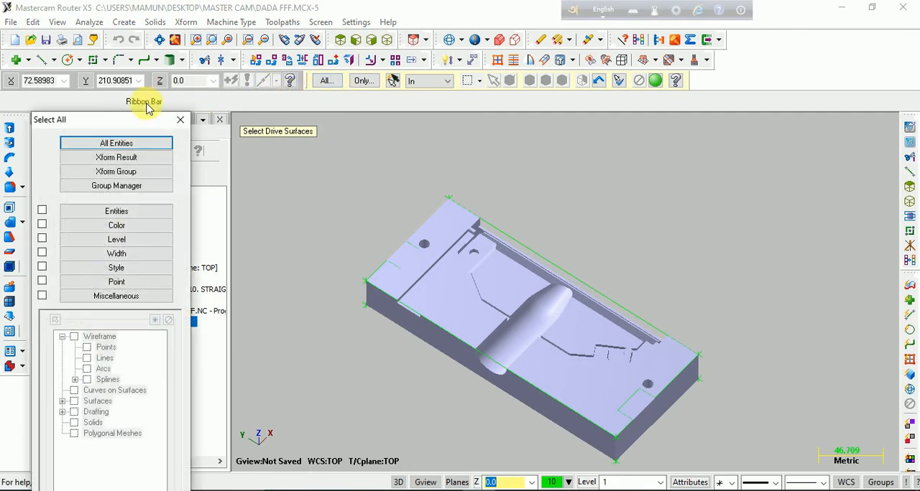
{"action": "left_click", "coordinate": [140, 143]}
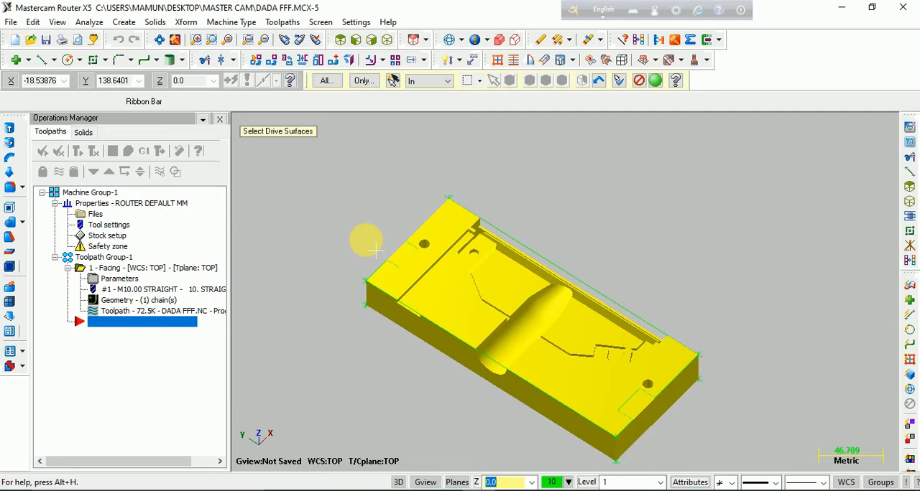
{"action": "left_click", "coordinate": [655, 80]}
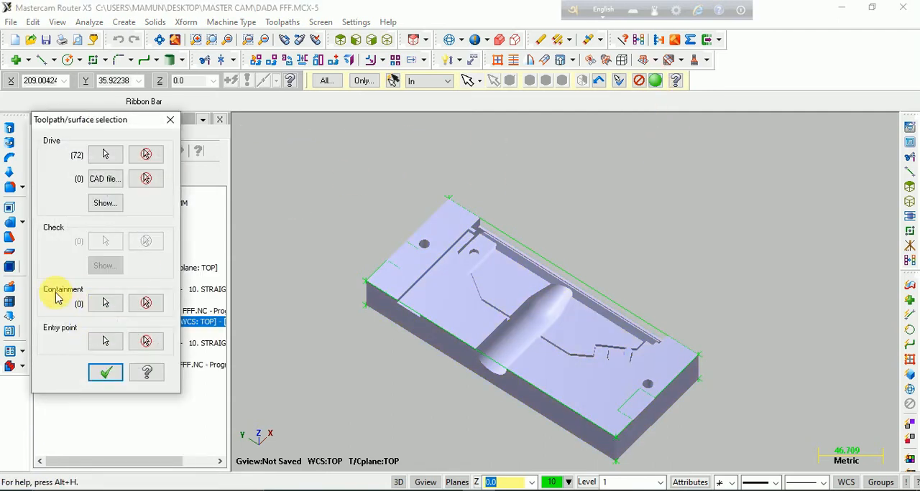
- Chain the block's outer top rectangle as the containment boundary and accept the toolpath surface selection
{"action": "left_click", "coordinate": [105, 303]}
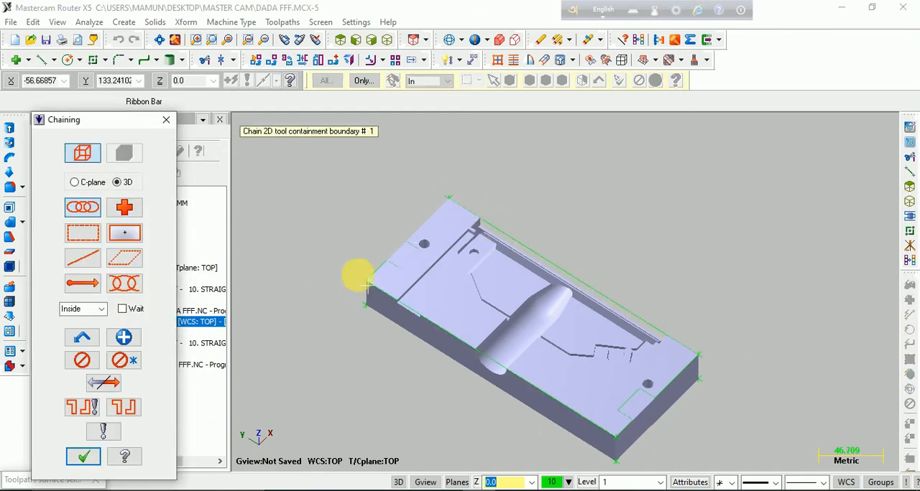
{"action": "left_click", "coordinate": [422, 243]}
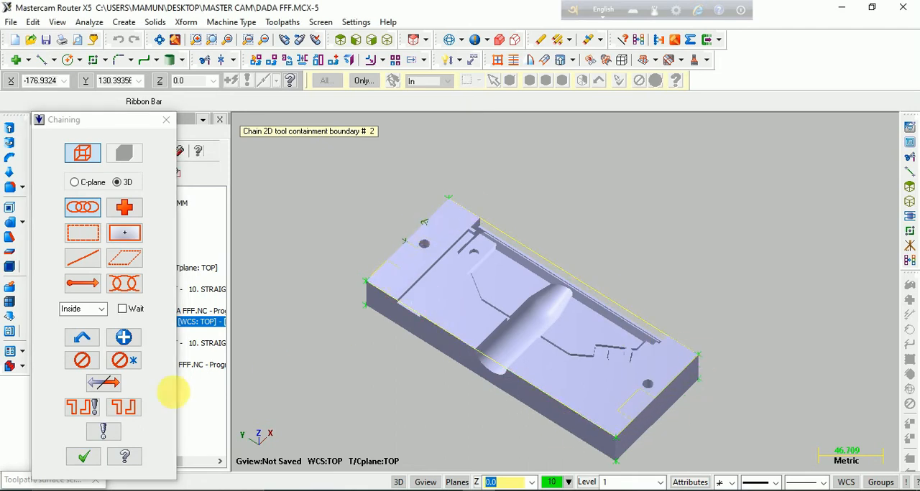
{"action": "left_click", "coordinate": [77, 459]}
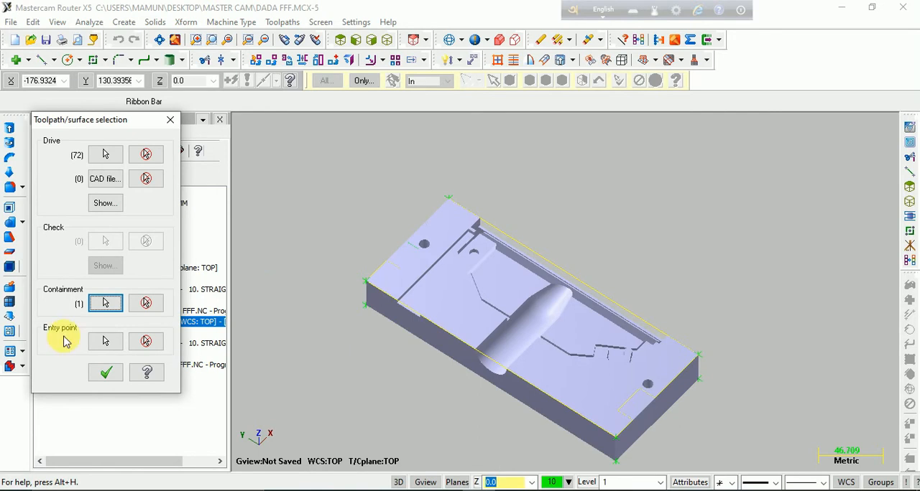
{"action": "left_click", "coordinate": [115, 375]}
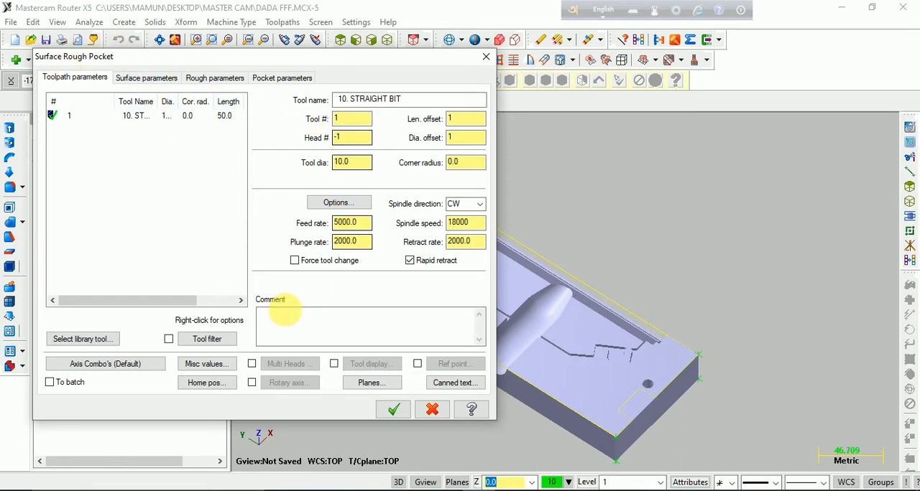
- Look through the tool library and check the tool definition of the 10 mm straight bit
{"action": "left_click", "coordinate": [81, 339]}
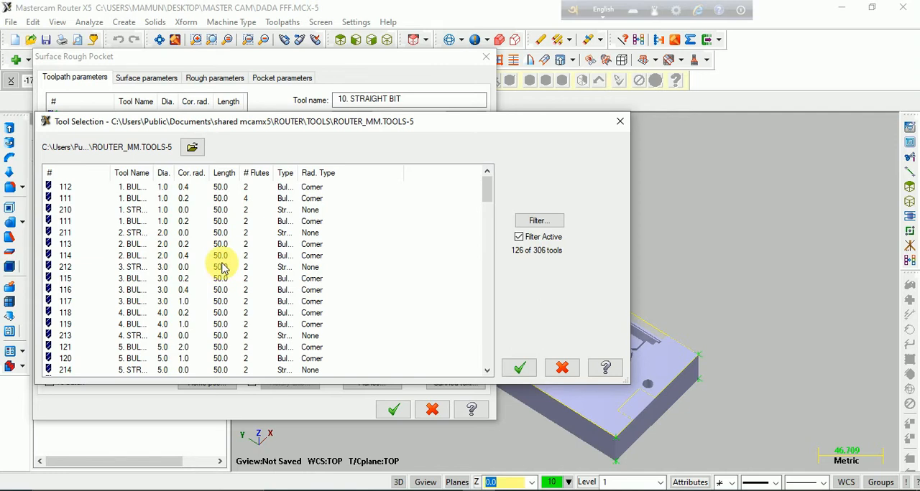
{"action": "left_click", "coordinate": [526, 375]}
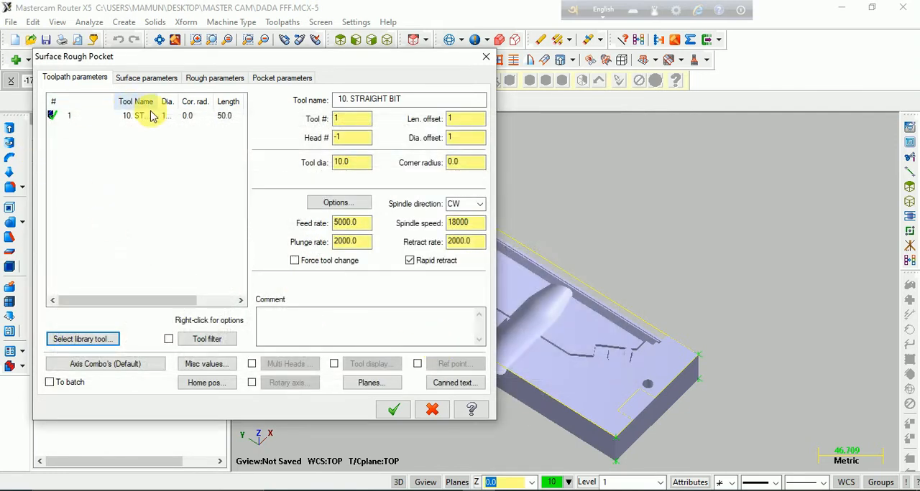
{"action": "left_click", "coordinate": [44, 239]}
{"action": "left_click", "coordinate": [267, 231]}
{"action": "double_click", "coordinate": [125, 121]}
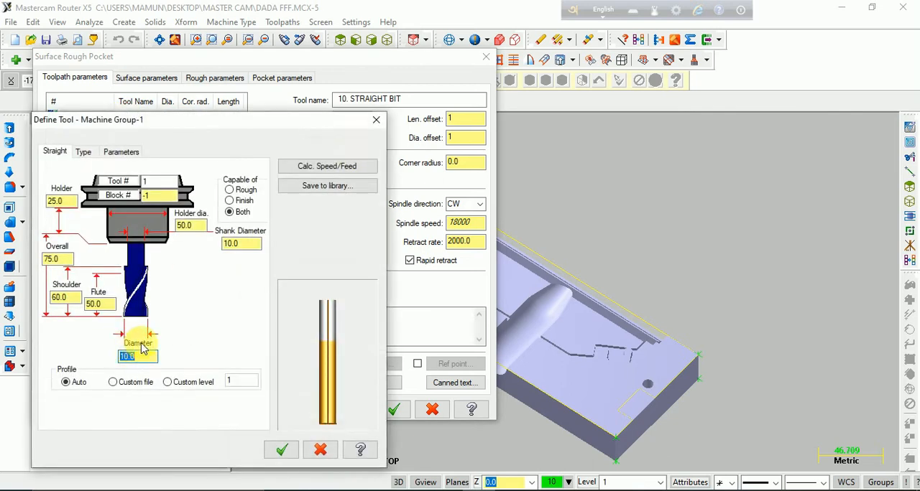
{"action": "left_click", "coordinate": [279, 448]}
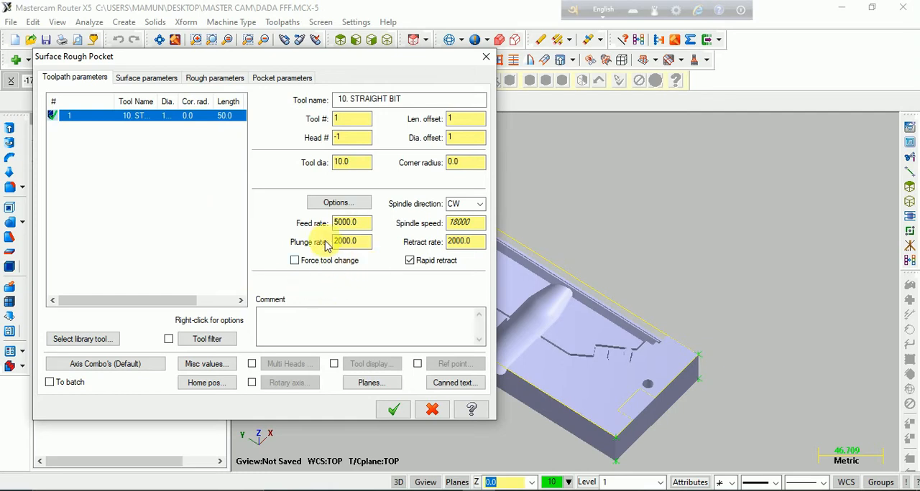
- Set the rough pocket's plunge rate to 20 and turn off rapid retract
{"action": "left_click", "coordinate": [359, 242]}
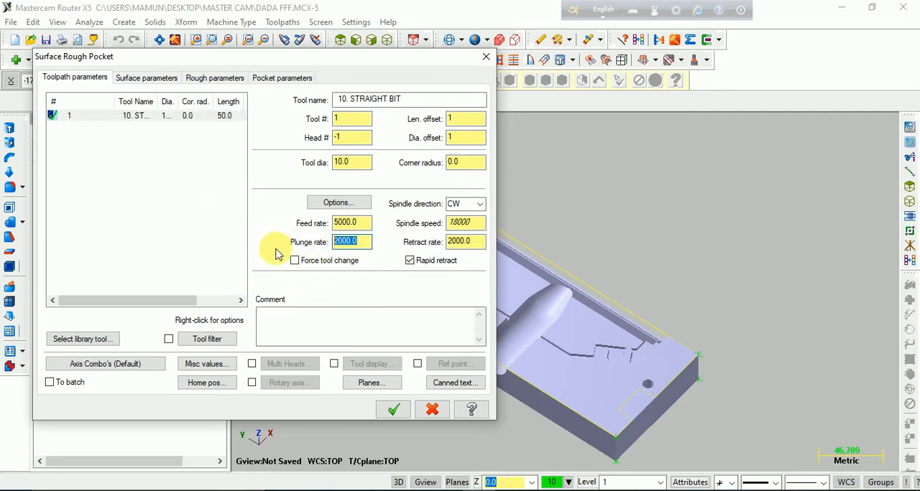
{"action": "type", "text": "20"}
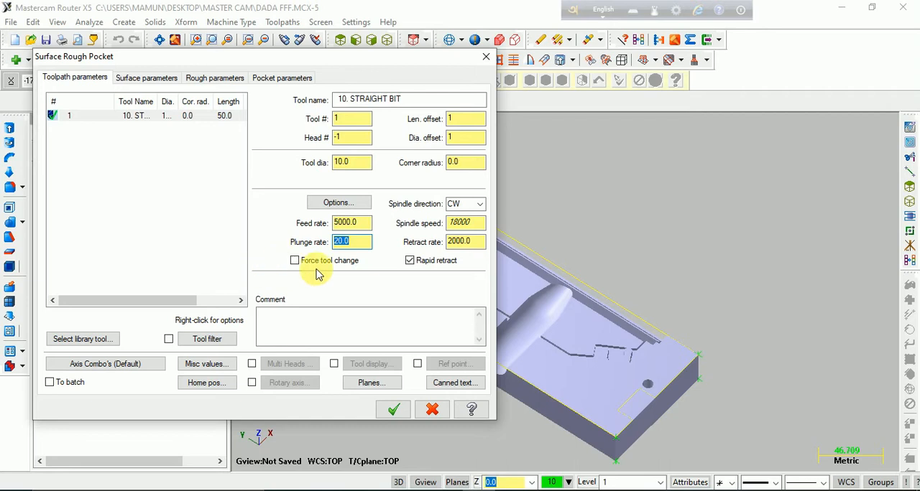
{"action": "left_click", "coordinate": [411, 262]}
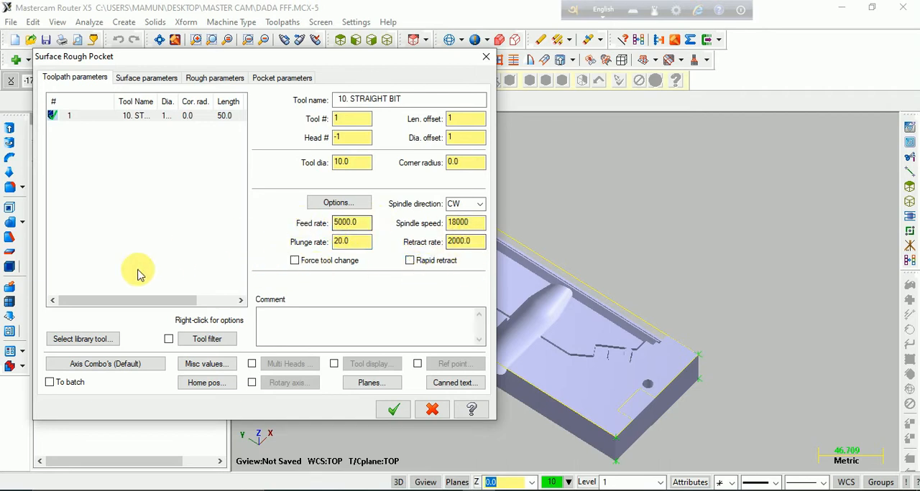
- Leave 0.15 stock on the drive surfaces and enable line/arc filtering in the toolpath's total tolerance settings
{"action": "left_click", "coordinate": [165, 81]}
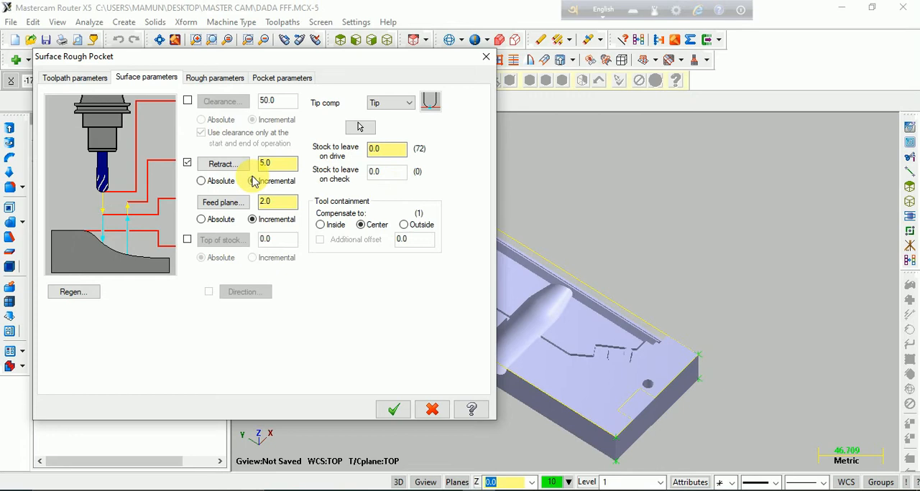
{"action": "double_click", "coordinate": [402, 149]}
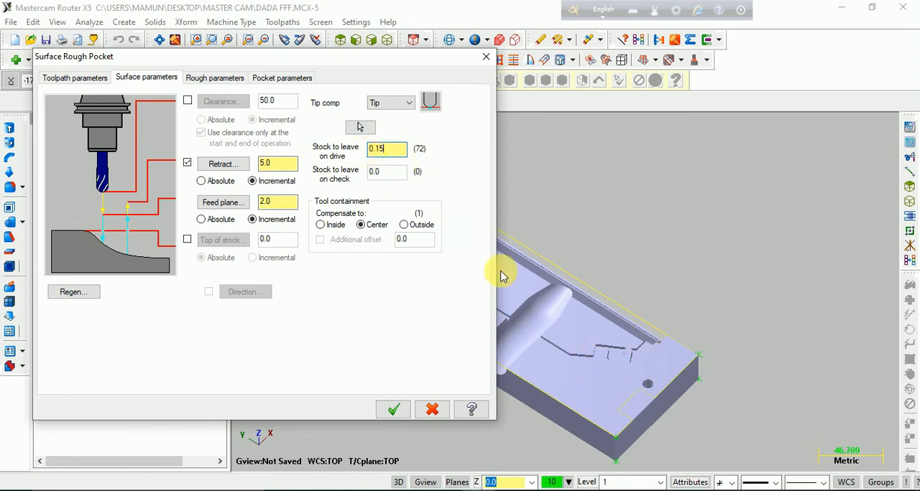
{"action": "left_click", "coordinate": [216, 78]}
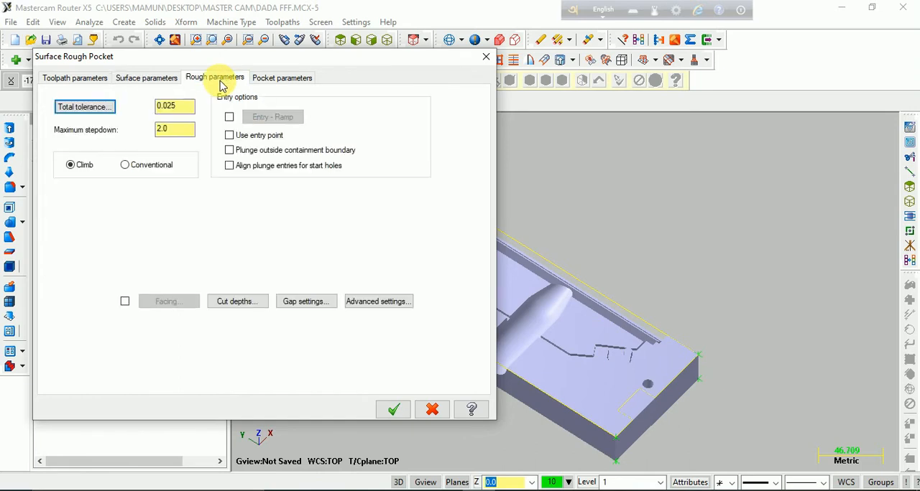
{"action": "left_click", "coordinate": [91, 116]}
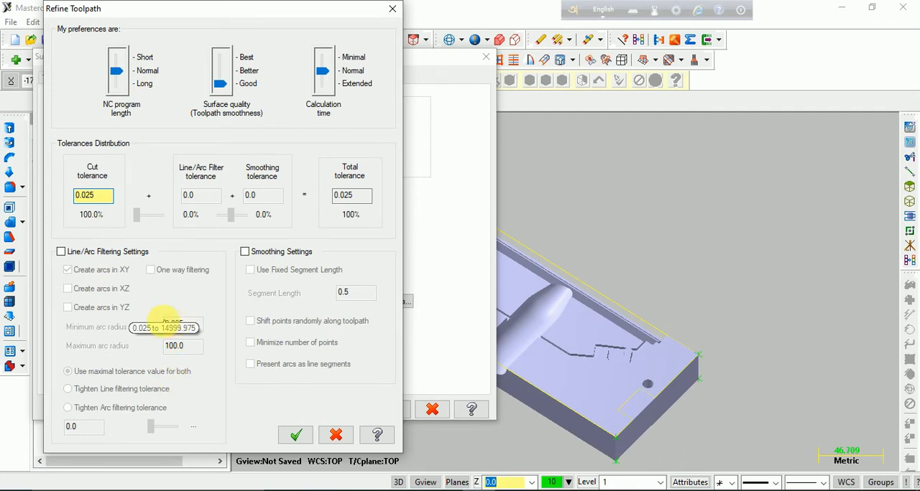
{"action": "left_click", "coordinate": [199, 327]}
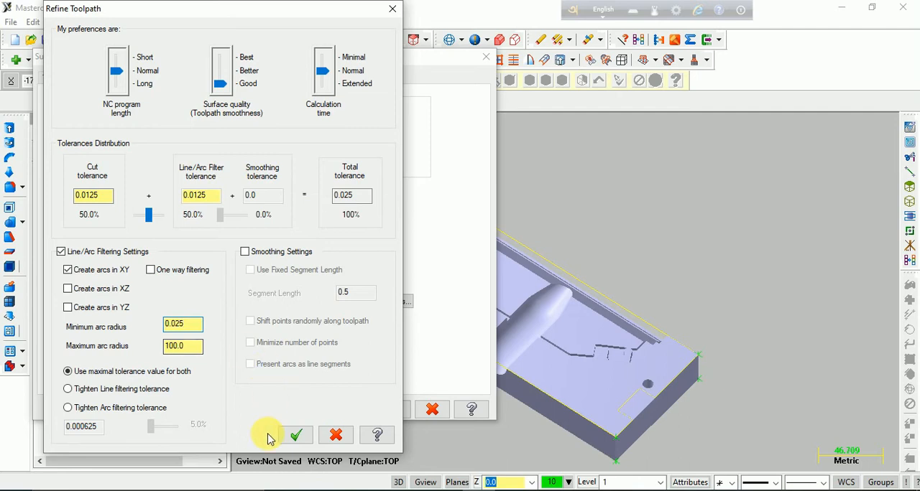
{"action": "left_click", "coordinate": [297, 436]}
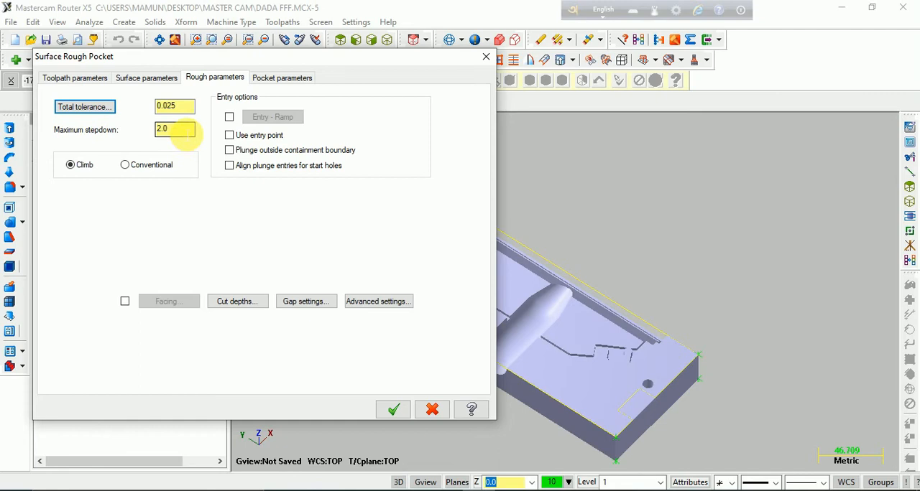
- Set the maximum stepdown of the rough pocket to 0.1
{"action": "double_click", "coordinate": [180, 129]}
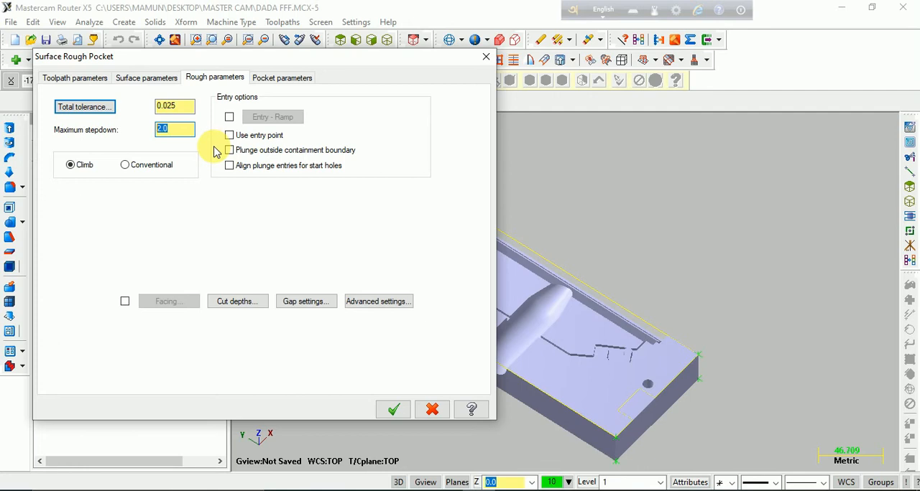
{"action": "type", "text": "0."}
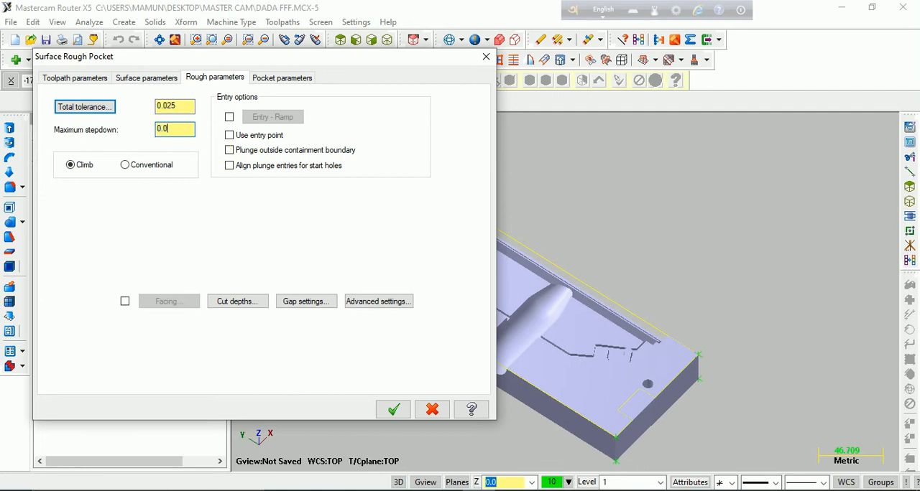
{"action": "type", "text": "1"}
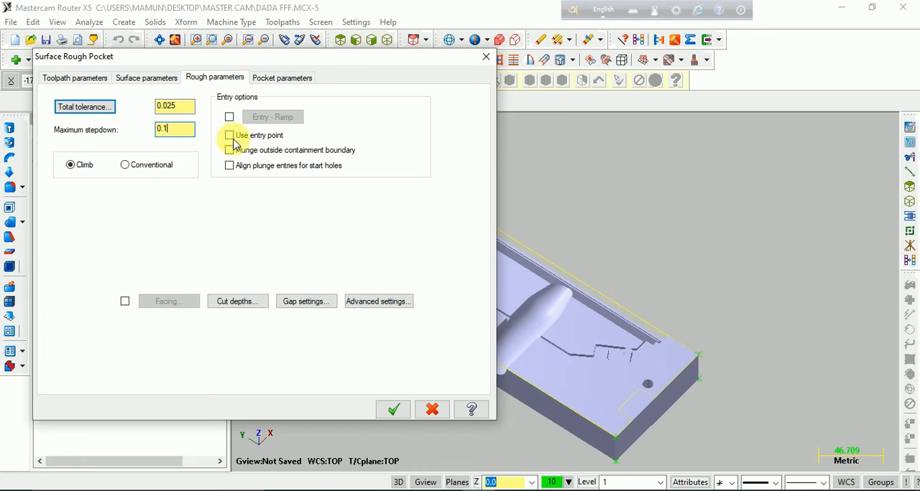
- Set absolute cut depths for the rough pocket with a minimum depth of -0.05 and a maximum depth of -30
{"action": "left_click", "coordinate": [237, 303]}
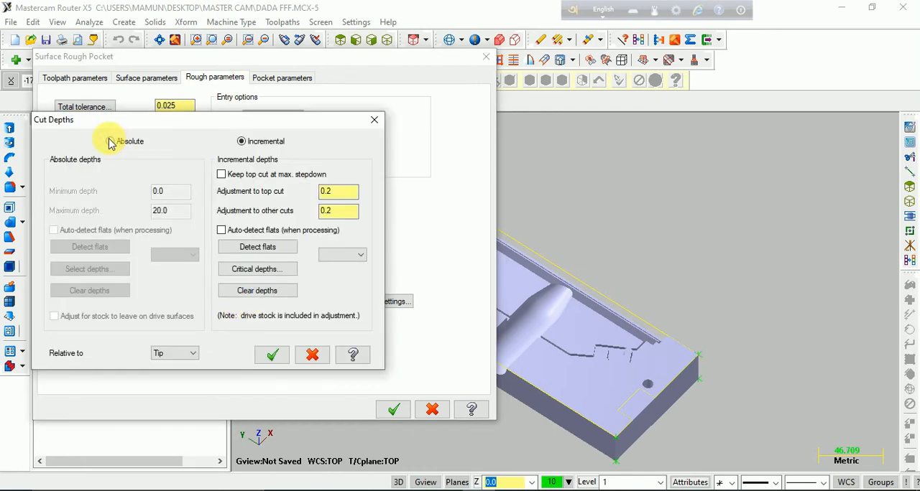
{"action": "left_click", "coordinate": [110, 143]}
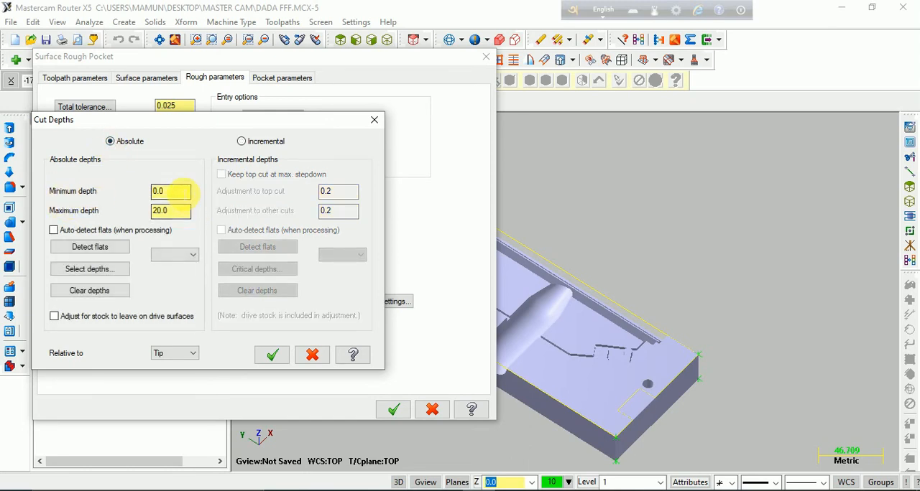
{"action": "left_click", "coordinate": [189, 191]}
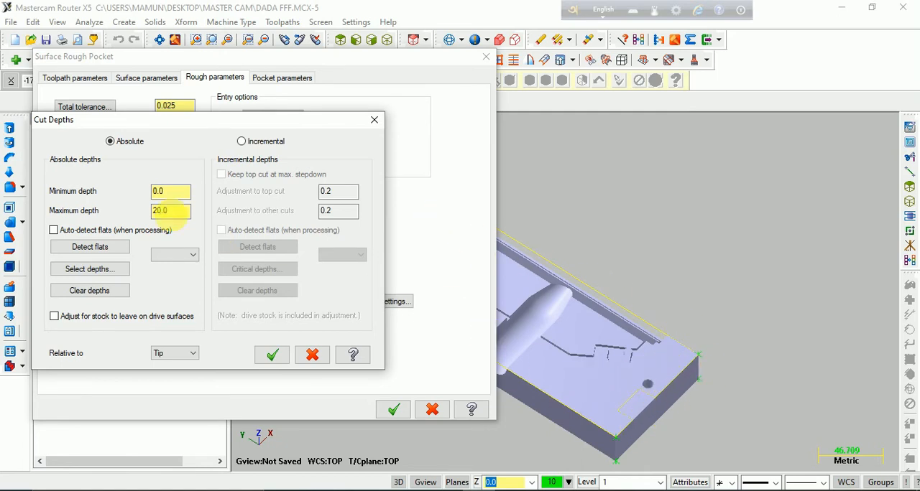
{"action": "left_click_drag", "start_coordinate": [173, 194], "coordinate": [110, 195]}
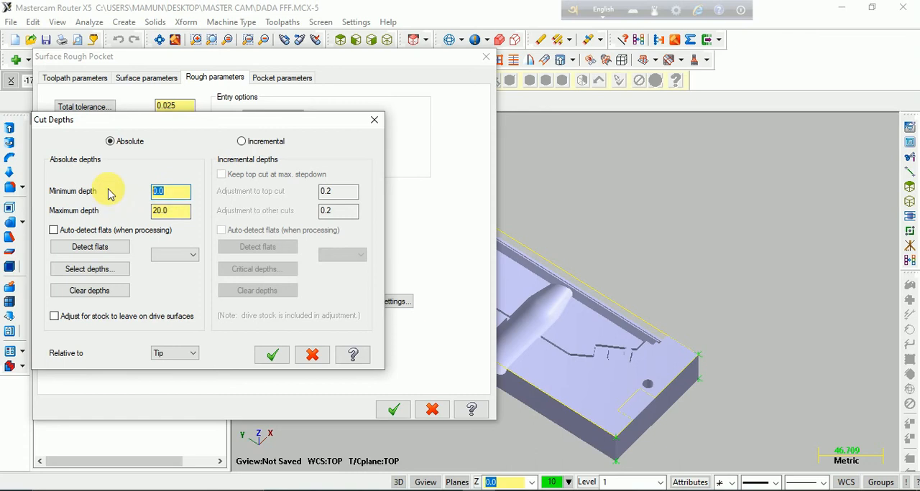
{"action": "type", "text": "-"}
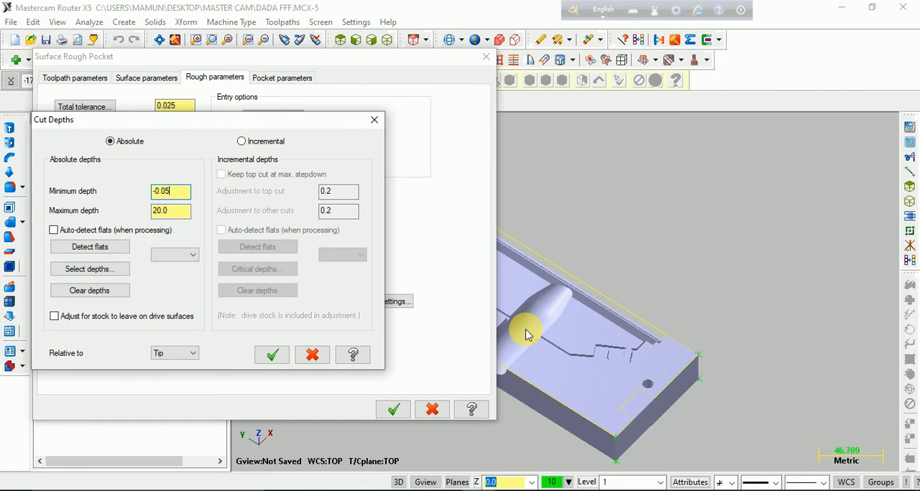
{"action": "left_click_drag", "start_coordinate": [176, 212], "coordinate": [137, 210]}
{"action": "type", "text": "-30"}
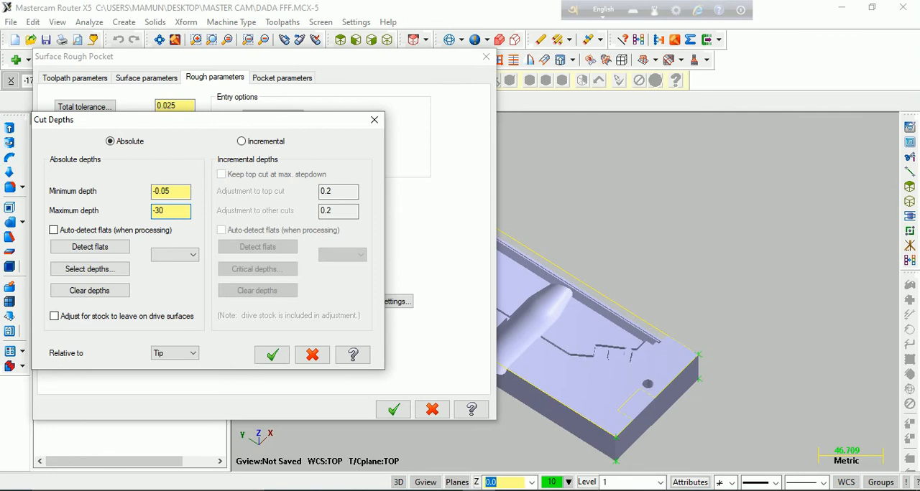
{"action": "left_click", "coordinate": [272, 355]}
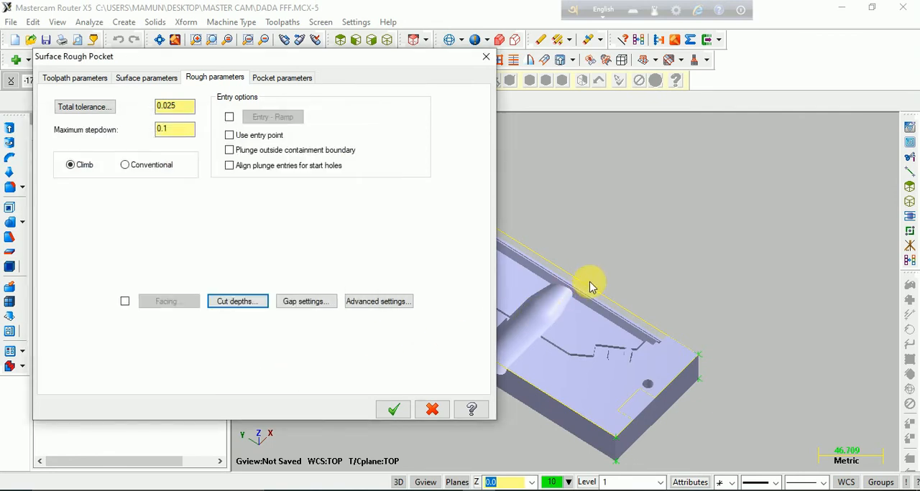
- Enable Optimize cut order in the rough pocket's gap settings
{"action": "left_click", "coordinate": [307, 301]}
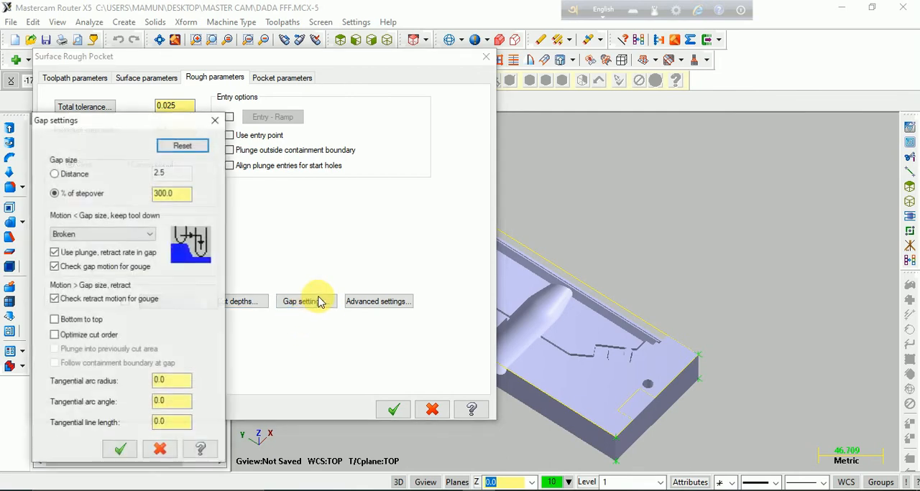
{"action": "left_click", "coordinate": [54, 336]}
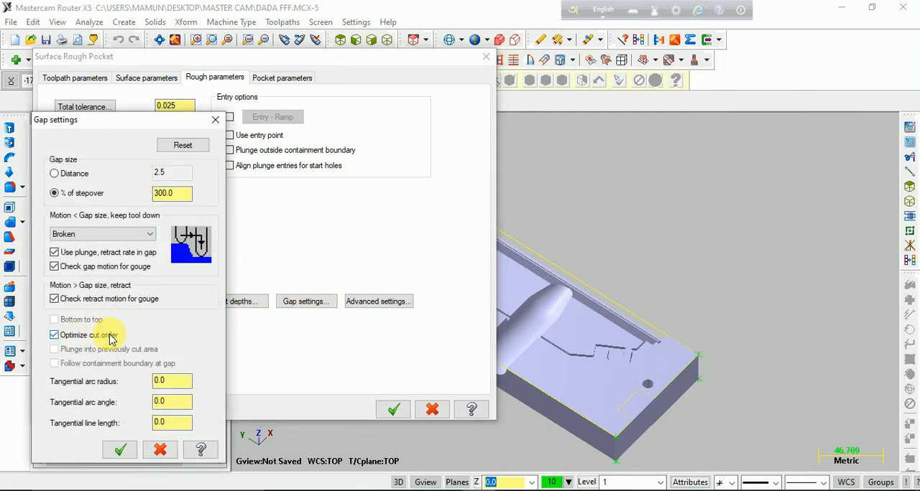
{"action": "left_click", "coordinate": [120, 449]}
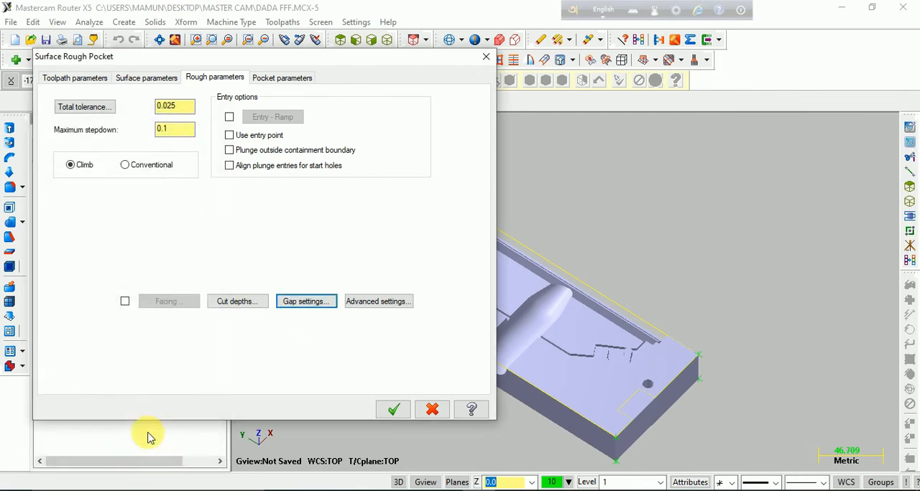
- Use the Constant Overlap Spiral cutting method with finish passes and spiral inside to outside turned off, and generate the toolpath
{"action": "left_click", "coordinate": [267, 77]}
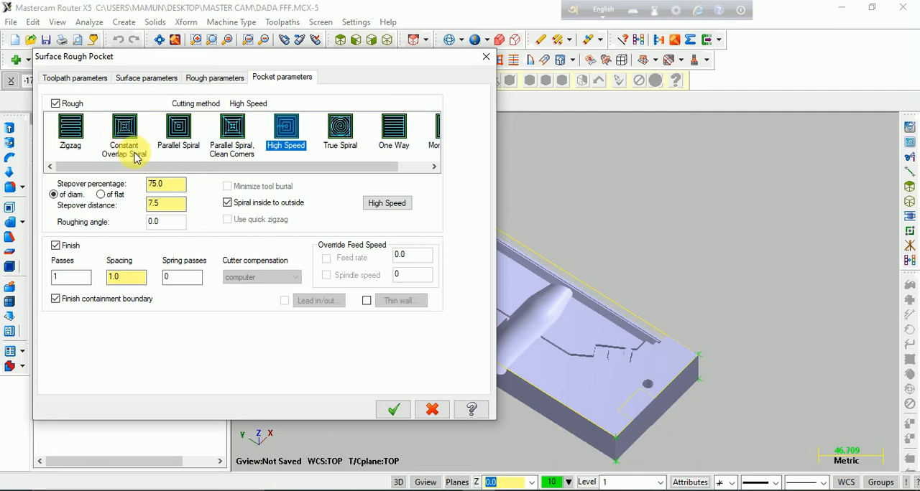
{"action": "left_click", "coordinate": [127, 141]}
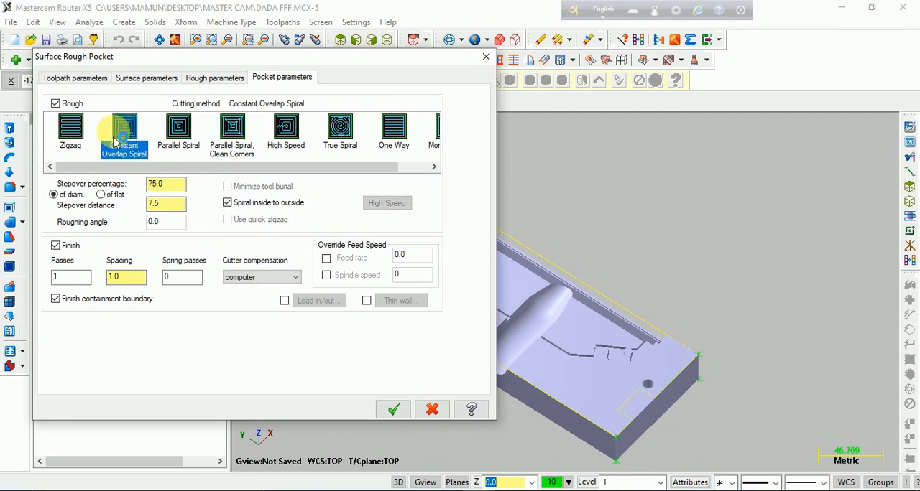
{"action": "left_click", "coordinate": [56, 246]}
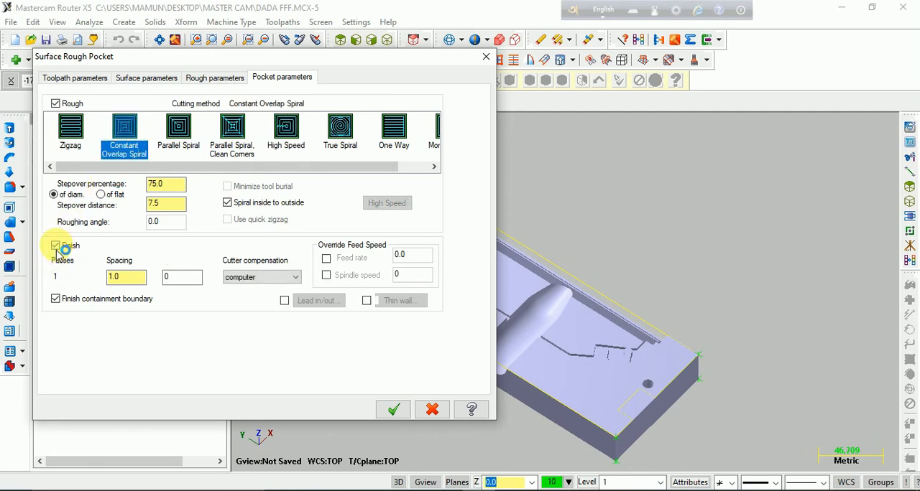
{"action": "left_click", "coordinate": [227, 203]}
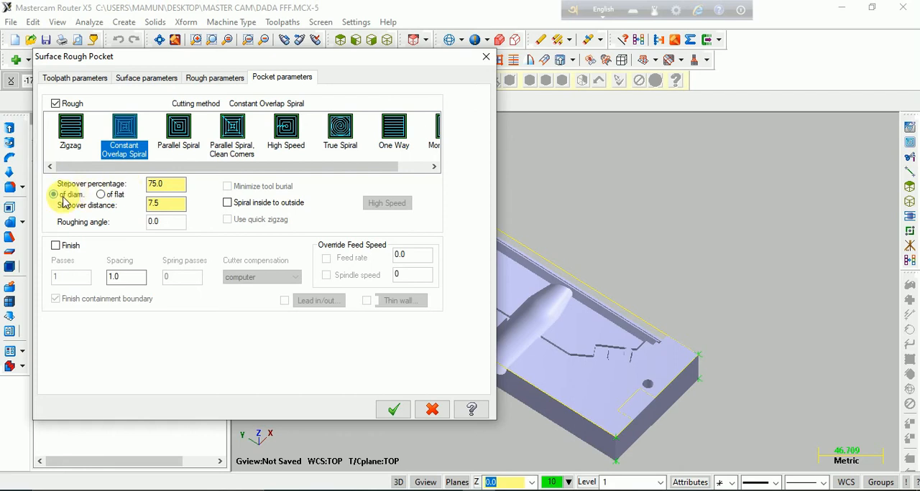
{"action": "left_click", "coordinate": [172, 207]}
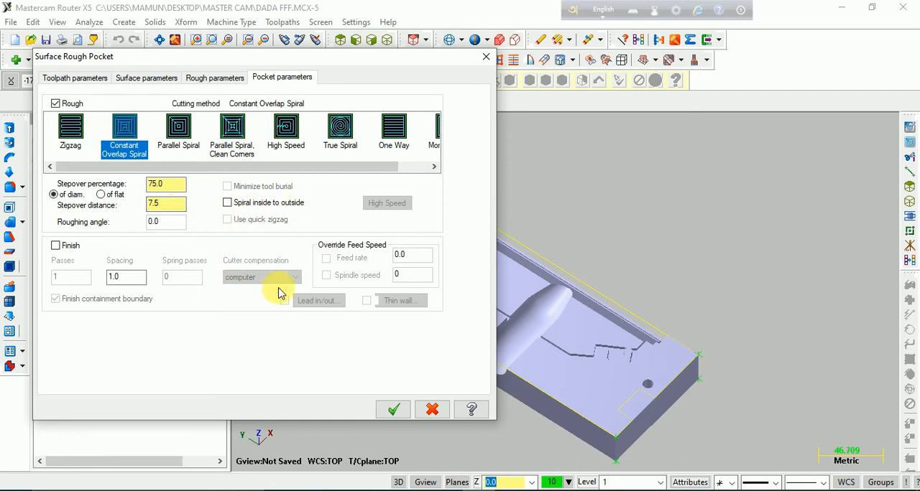
{"action": "left_click", "coordinate": [394, 410]}
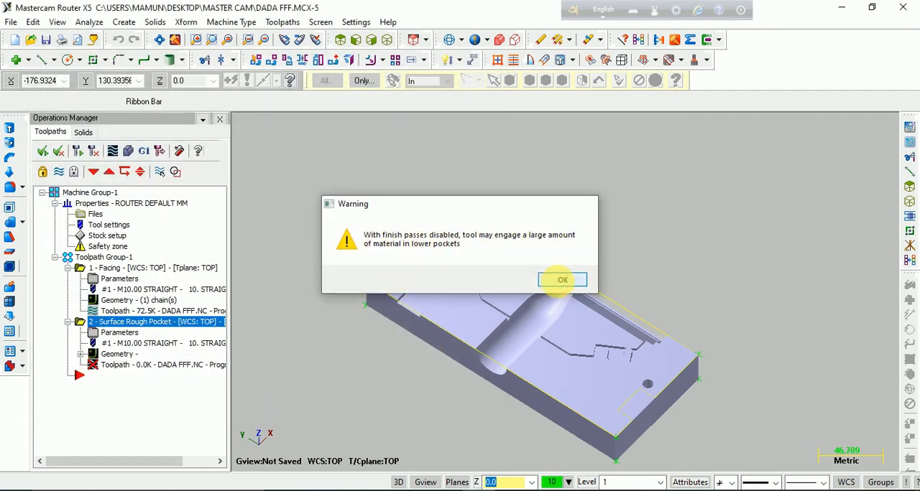
{"action": "left_click", "coordinate": [560, 280]}
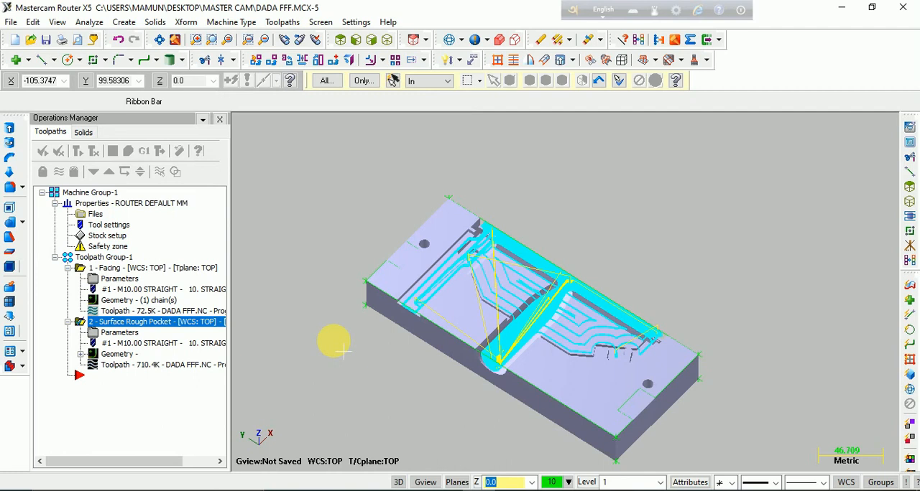
- Inspect the generated rough pocket toolpath on the block from another angle
{"action": "scroll", "coordinate": [535, 324], "scroll_direction": "up", "scroll_amount": 4}
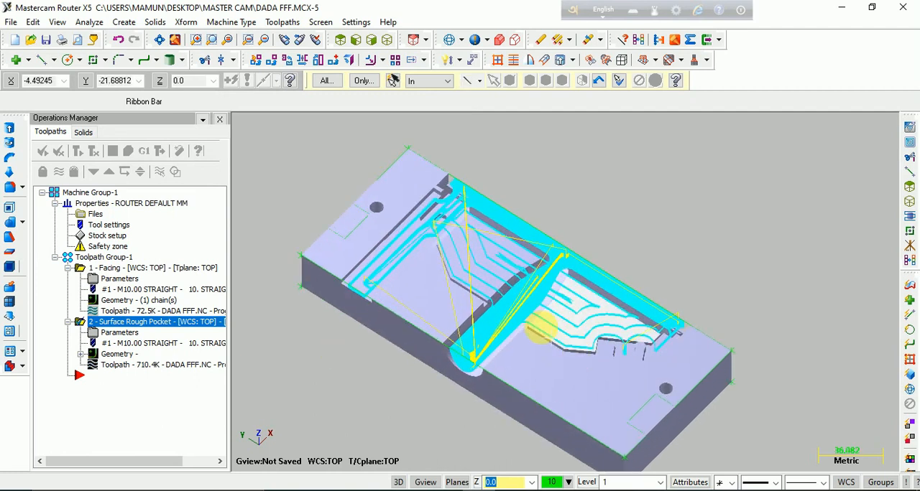
{"action": "scroll", "coordinate": [495, 302], "scroll_direction": "down", "scroll_amount": 3}
{"action": "middle_click_drag", "start_coordinate": [489, 323], "coordinate": [356, 352]}
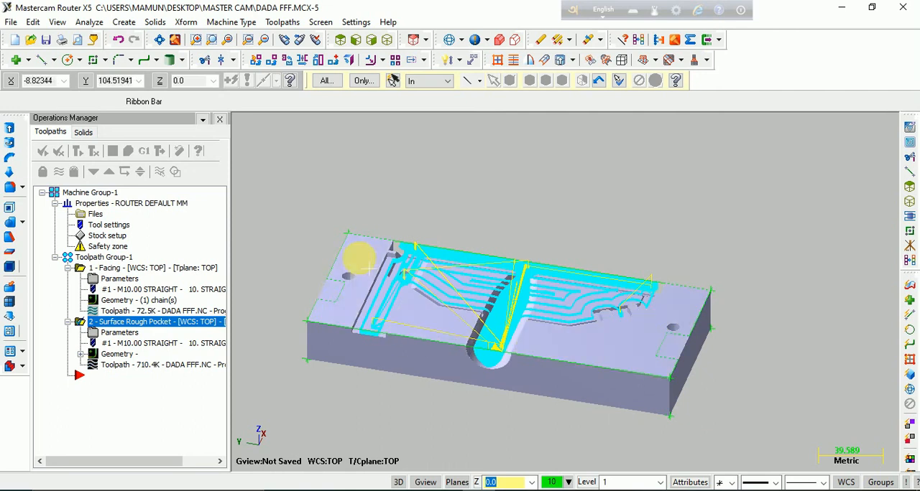
- Run the Verify stock simulation for the Surface Rough Pocket operation with the simulation window moved clear of the block
{"action": "middle_click_drag", "start_coordinate": [375, 293], "coordinate": [407, 335]}
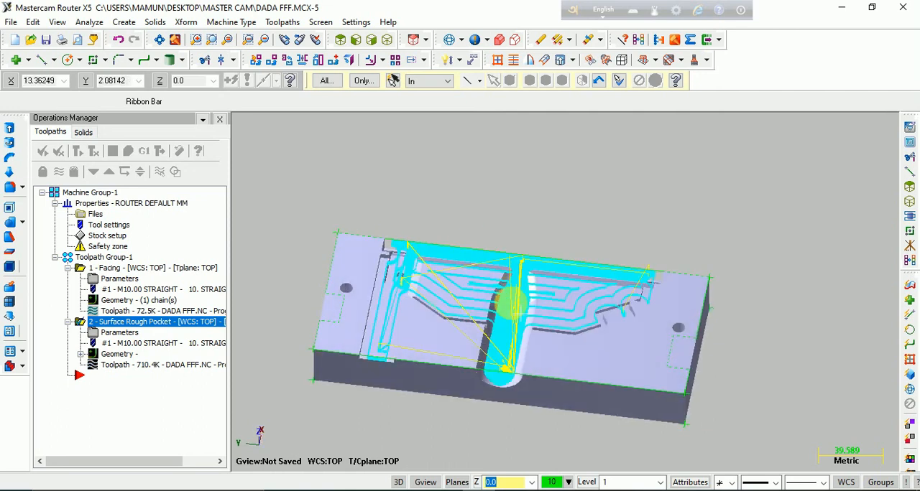
{"action": "left_click", "coordinate": [158, 323]}
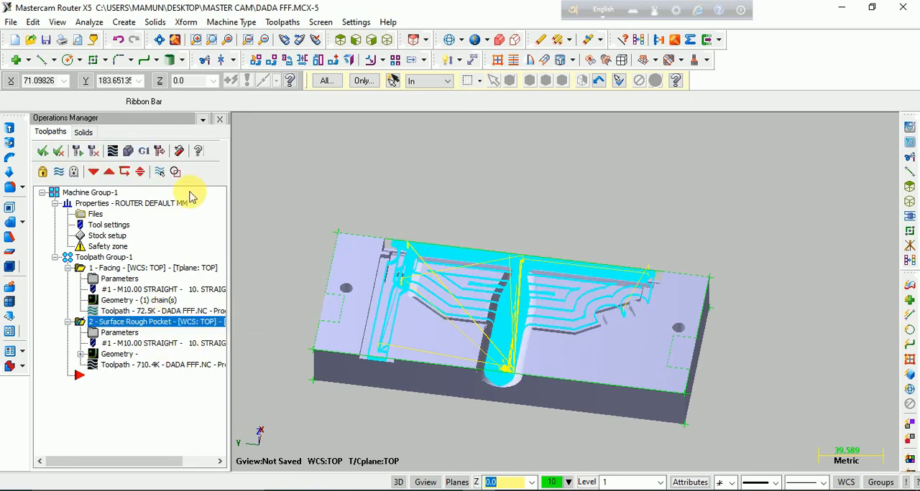
{"action": "left_click", "coordinate": [129, 153]}
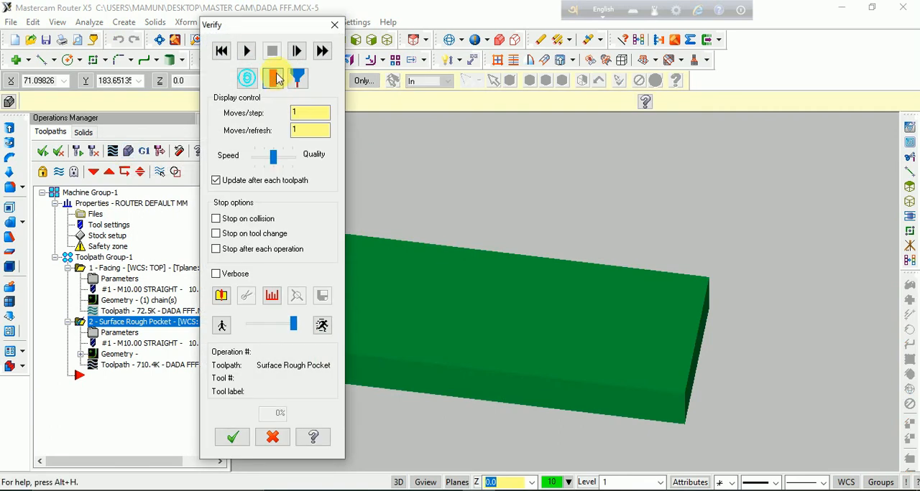
{"action": "middle_click_drag", "start_coordinate": [608, 331], "coordinate": [534, 381]}
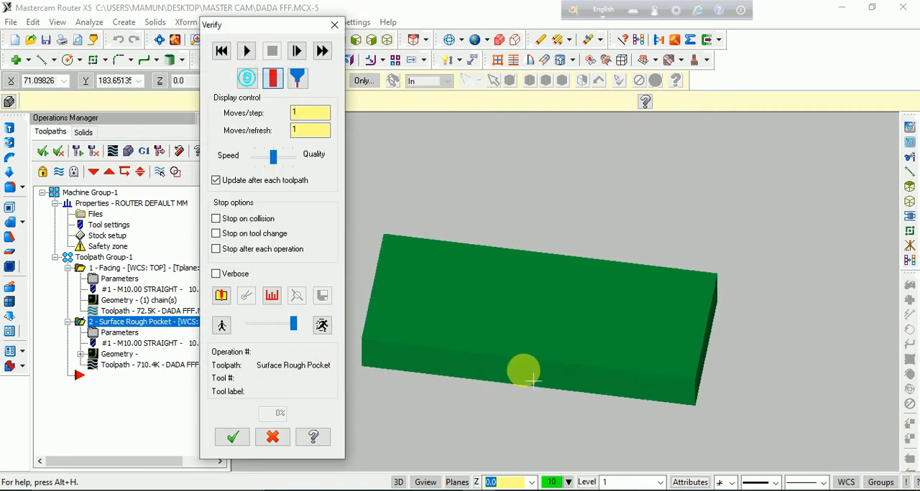
{"action": "left_click_drag", "start_coordinate": [223, 31], "coordinate": [121, 36]}
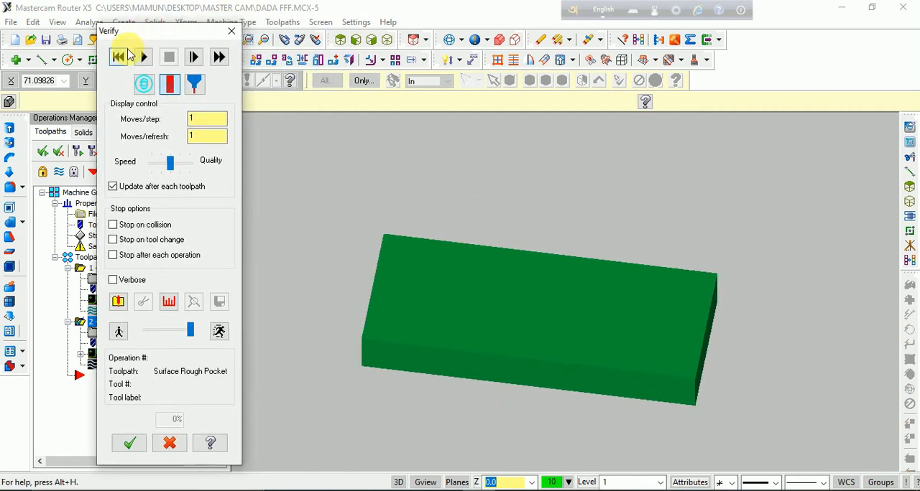
{"action": "left_click", "coordinate": [151, 62]}
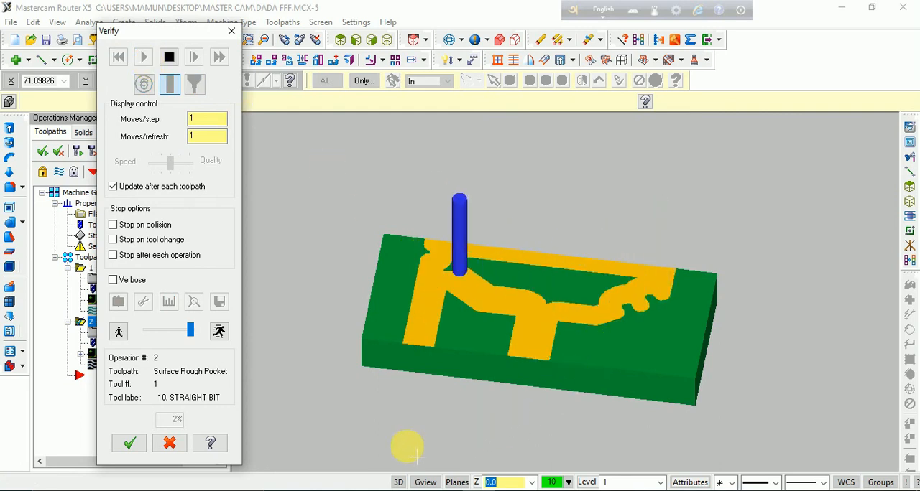
- Speed up the running rough pocket simulation by raising its moves per refresh to 10 and then 100
{"action": "left_click", "coordinate": [205, 136]}
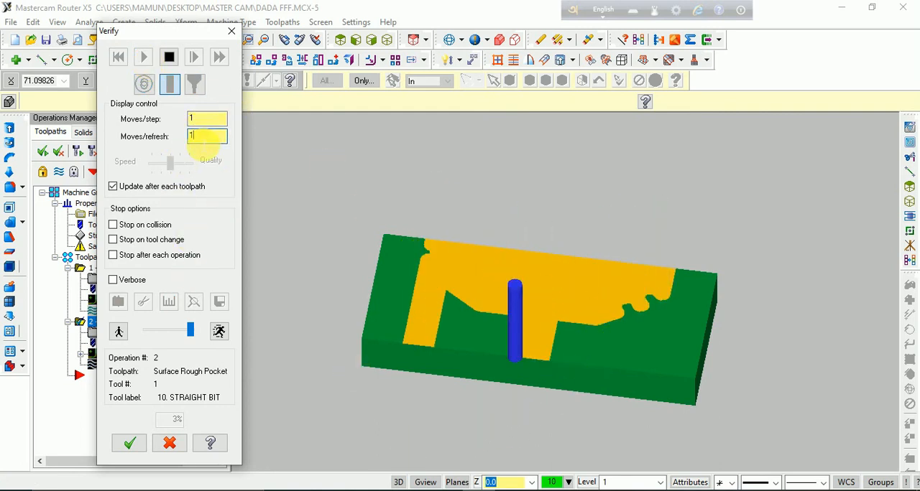
{"action": "type", "text": "0"}
{"action": "key", "text": "Return"}
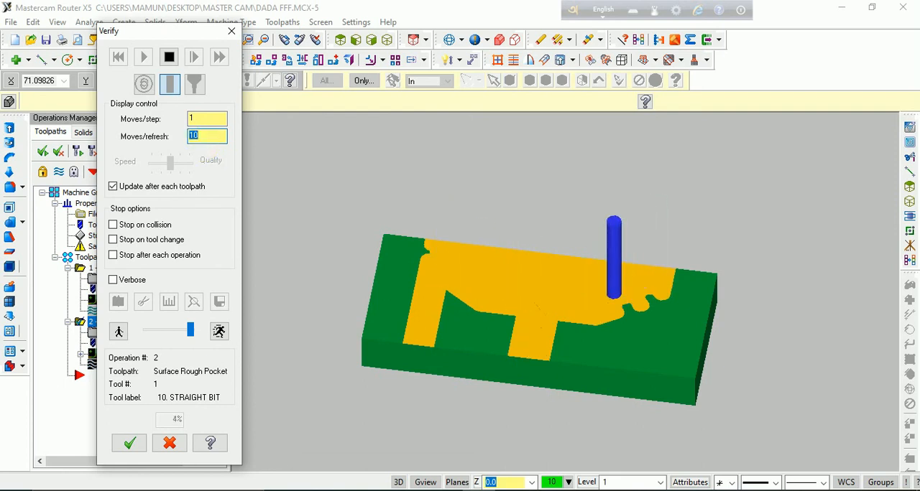
{"action": "left_click", "coordinate": [439, 178]}
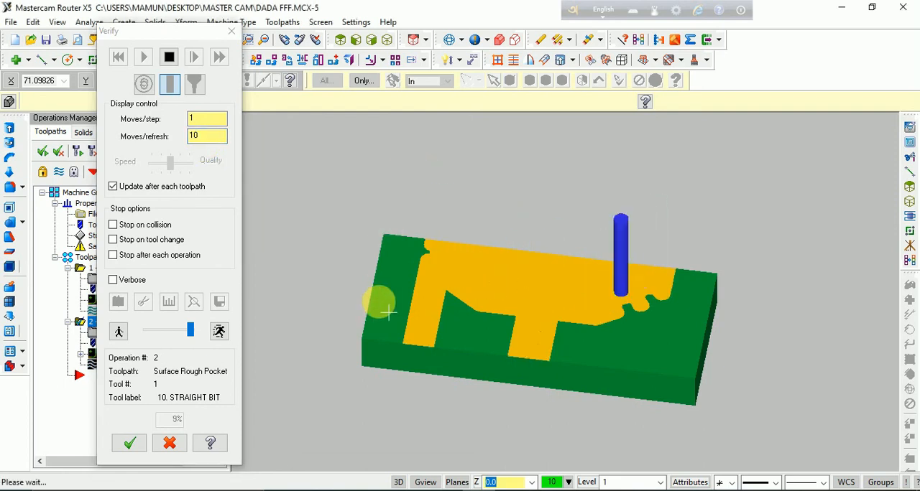
{"action": "middle_click_drag", "start_coordinate": [456, 419], "coordinate": [473, 408]}
{"action": "left_click", "coordinate": [212, 142]}
{"action": "type", "text": "0"}
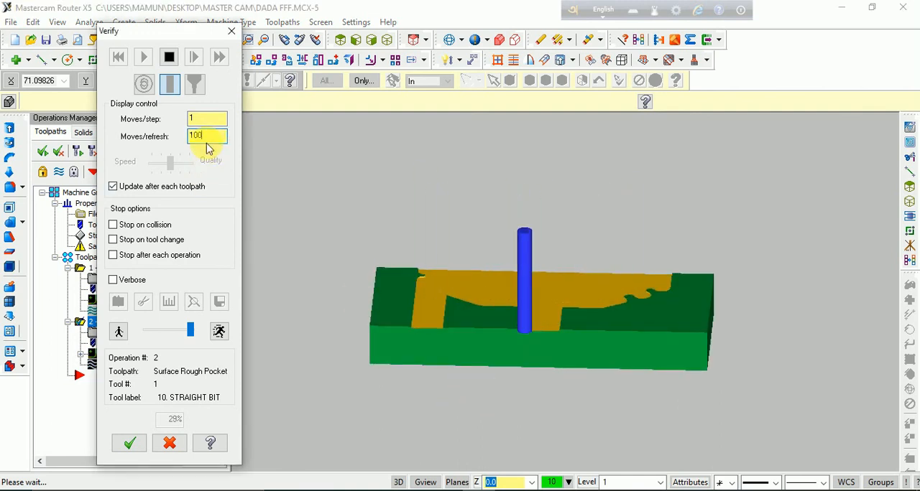
{"action": "left_click", "coordinate": [314, 171]}
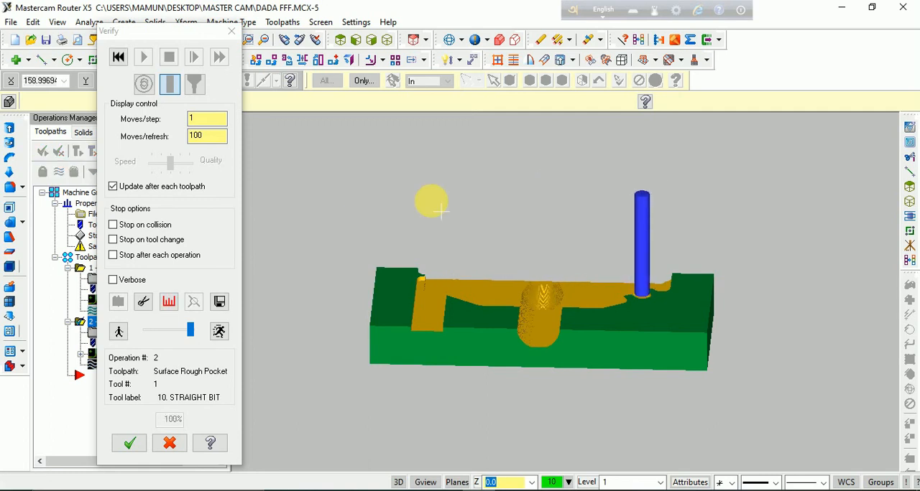
- Examine the simulated rough pocket cuts on the block from another angle and up close, and close the verification
{"action": "middle_click_drag", "start_coordinate": [601, 323], "coordinate": [387, 314]}
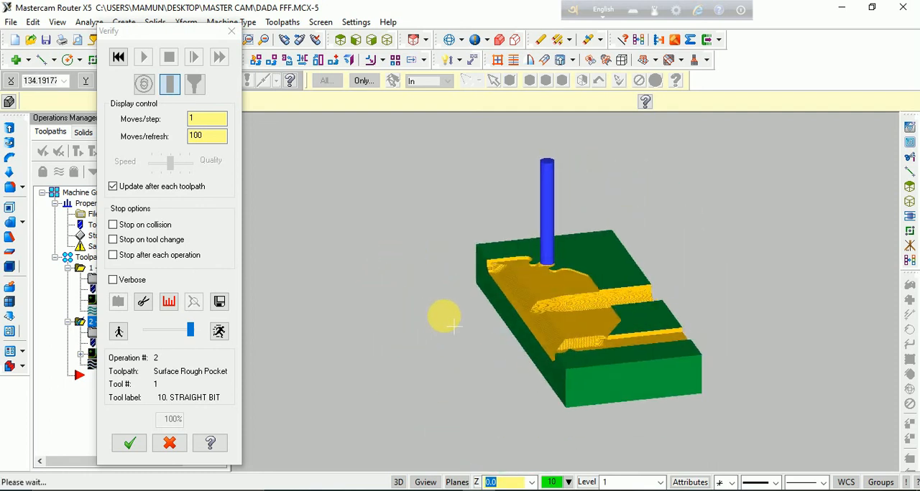
{"action": "scroll", "coordinate": [441, 316], "scroll_direction": "up", "scroll_amount": 8}
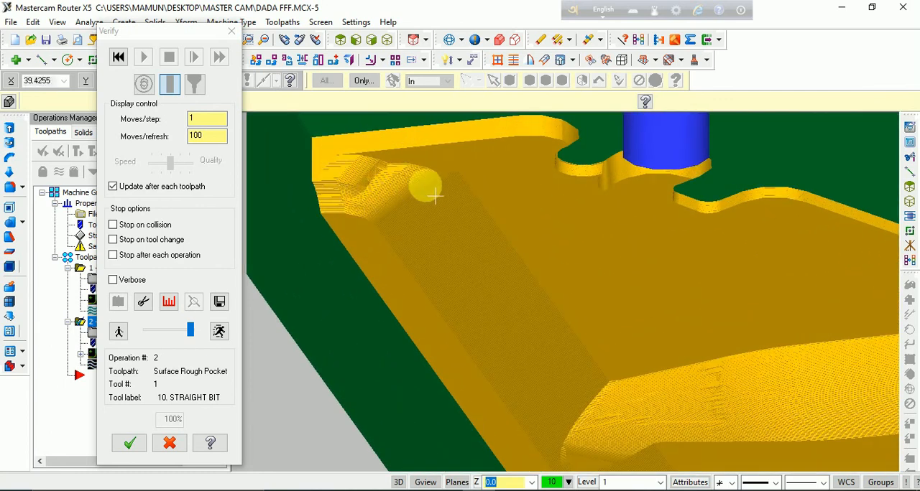
{"action": "scroll", "coordinate": [435, 196], "scroll_direction": "up", "scroll_amount": 1}
{"action": "scroll", "coordinate": [436, 196], "scroll_direction": "down", "scroll_amount": 2}
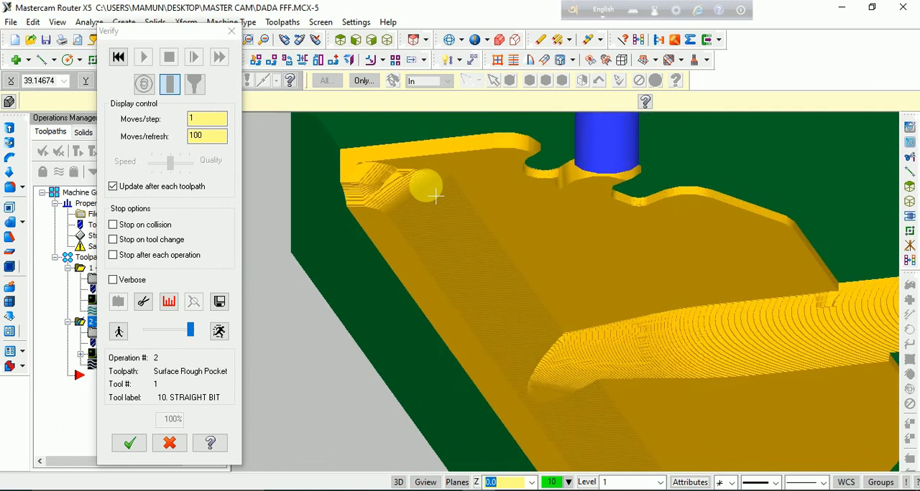
{"action": "scroll", "coordinate": [463, 237], "scroll_direction": "down", "scroll_amount": 2}
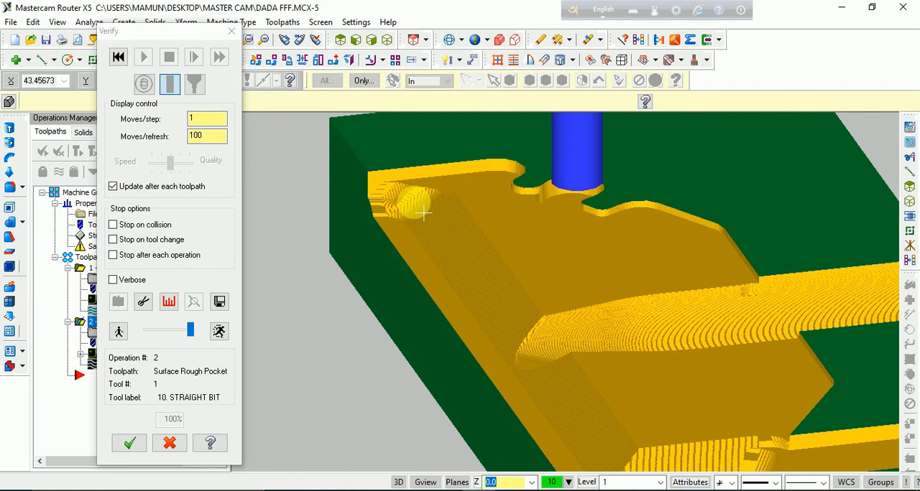
{"action": "scroll", "coordinate": [446, 240], "scroll_direction": "down", "scroll_amount": 4}
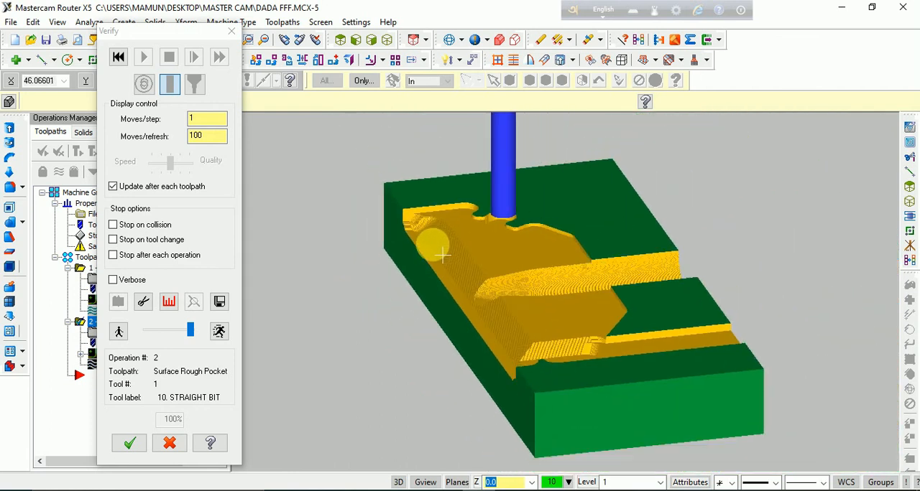
{"action": "left_click", "coordinate": [235, 36]}
- Play the Backplot of the Surface Rough Pocket toolpath on the rotated block and close it
{"action": "middle_click_drag", "start_coordinate": [494, 301], "coordinate": [424, 241]}
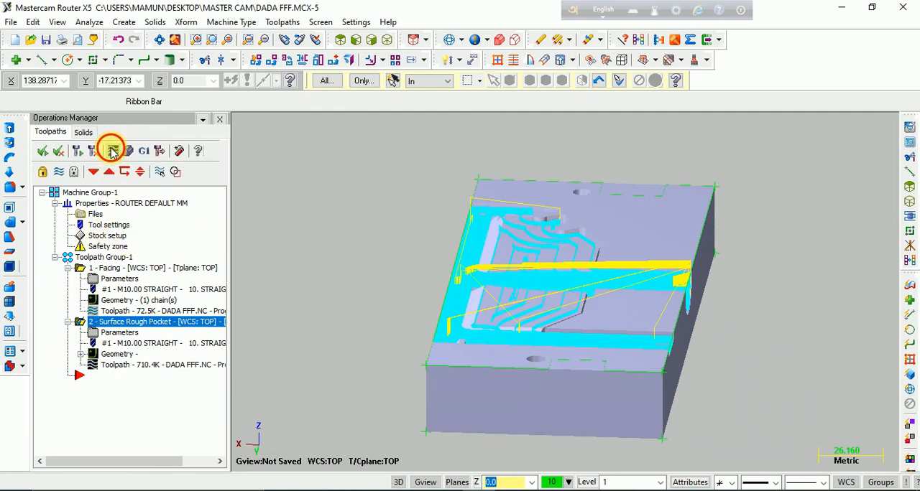
{"action": "left_click", "coordinate": [111, 150]}
{"action": "left_click", "coordinate": [238, 122]}
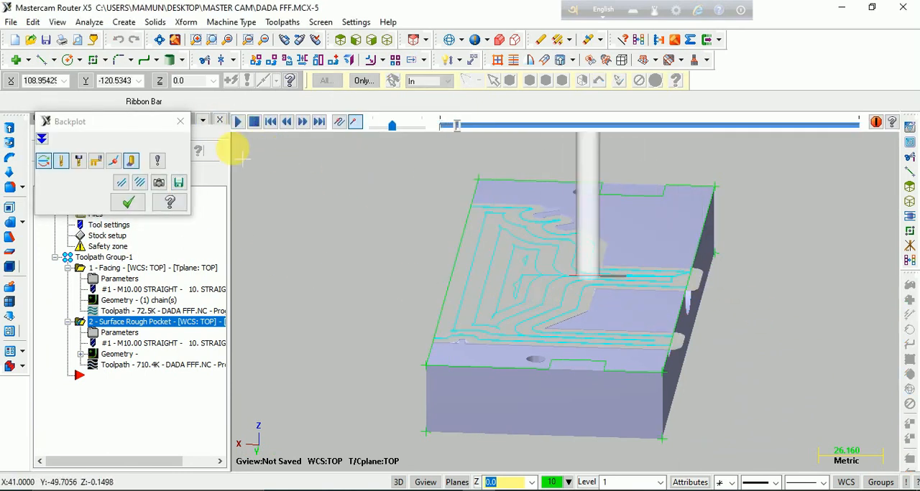
{"action": "left_click", "coordinate": [181, 121]}
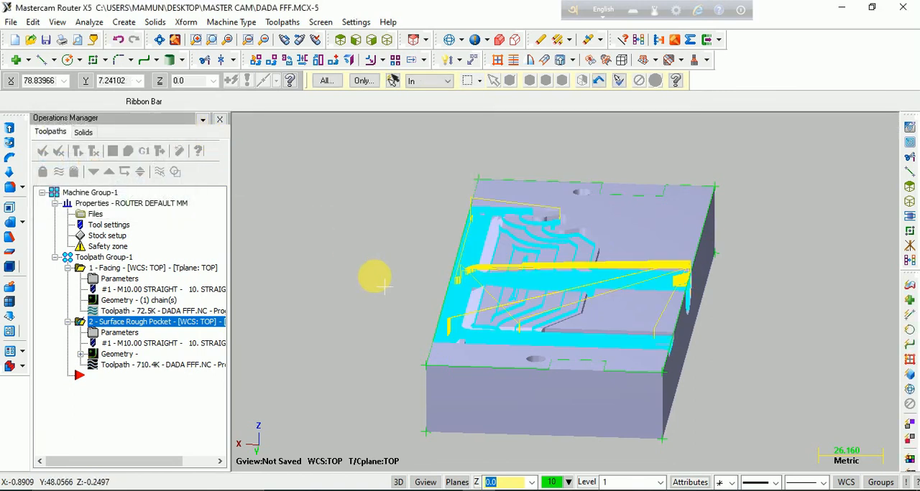
- Start the Verify stock simulation of the Surface Rough Pocket operation again
{"action": "left_click", "coordinate": [125, 154]}
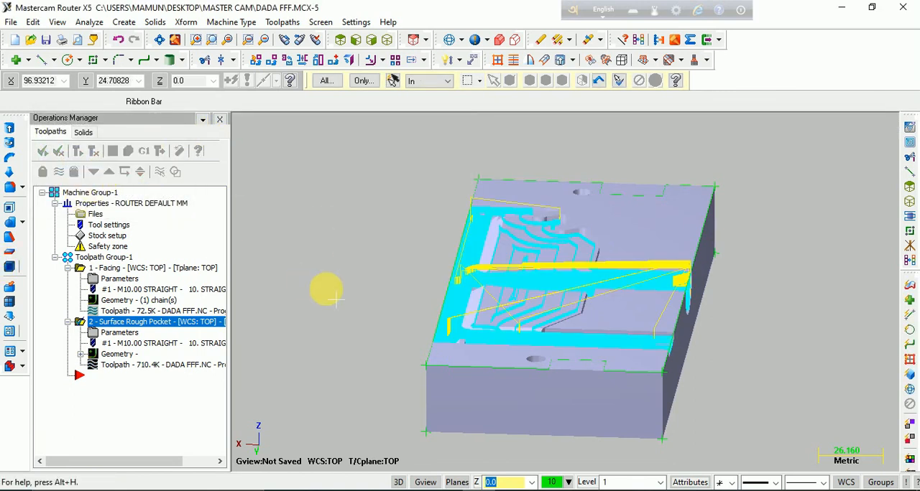